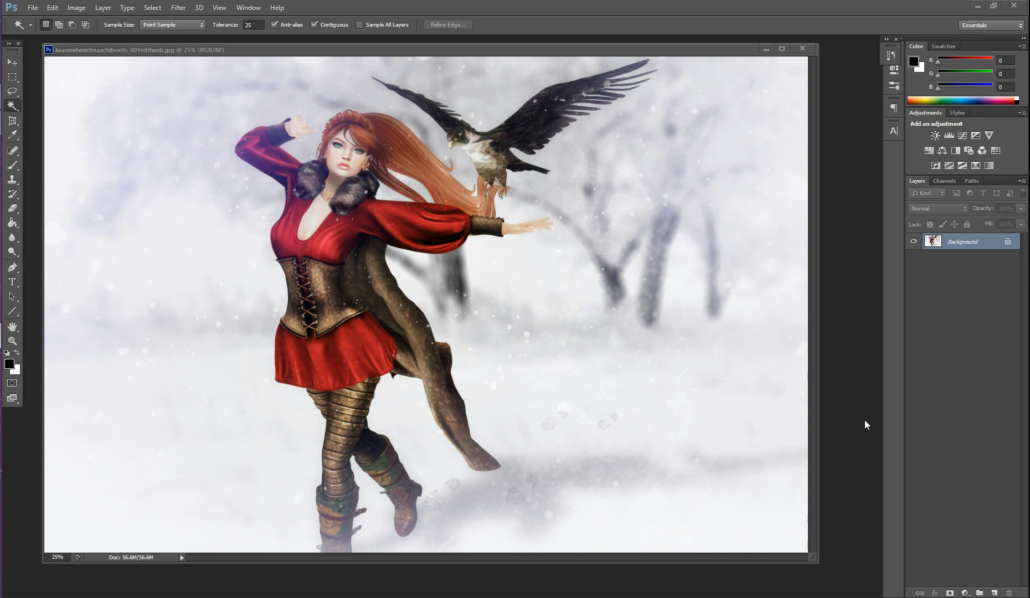
# - Minimize the winter scene image and bring up the oxidething_001edit.psd portrait document
pyautogui.click(766, 48)
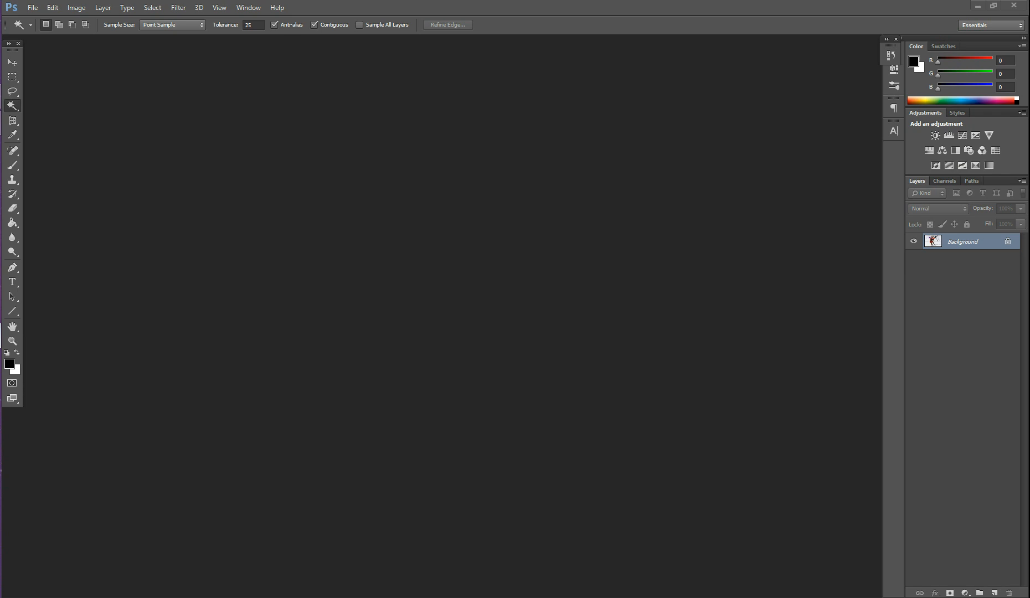
pyautogui.moveTo(1, 336)
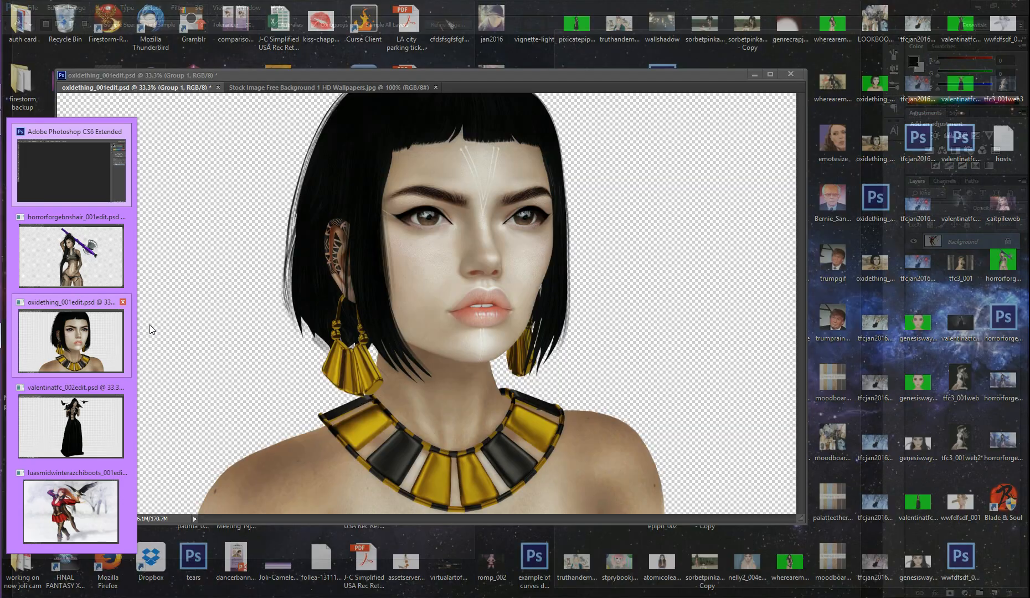
pyautogui.click(102, 336)
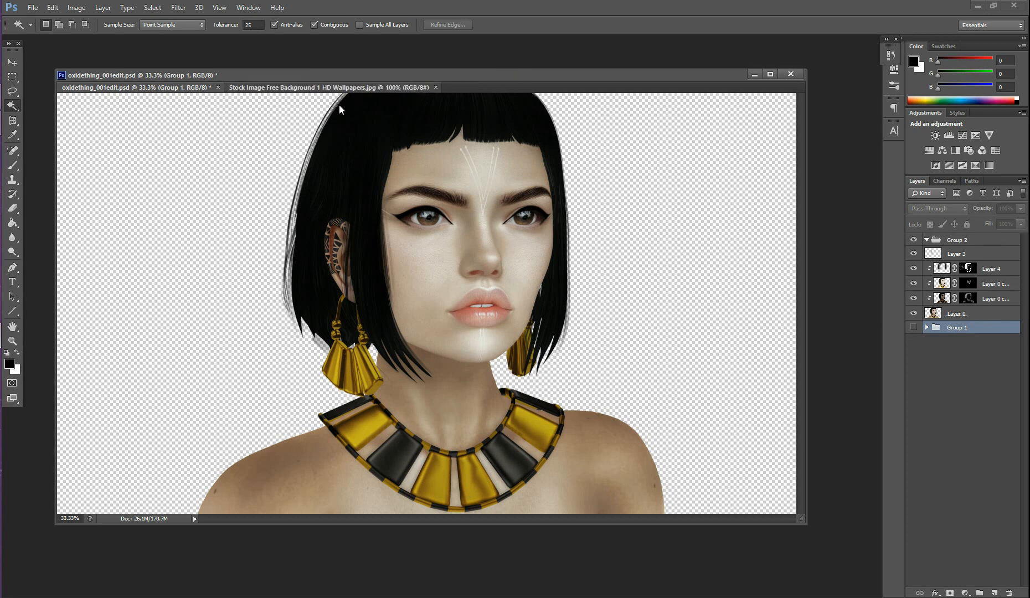
# - Copy the entire foggy forest stock image and paste it as a new layer in Group 2 of oxidething_001edit.psd
pyautogui.click(313, 87)
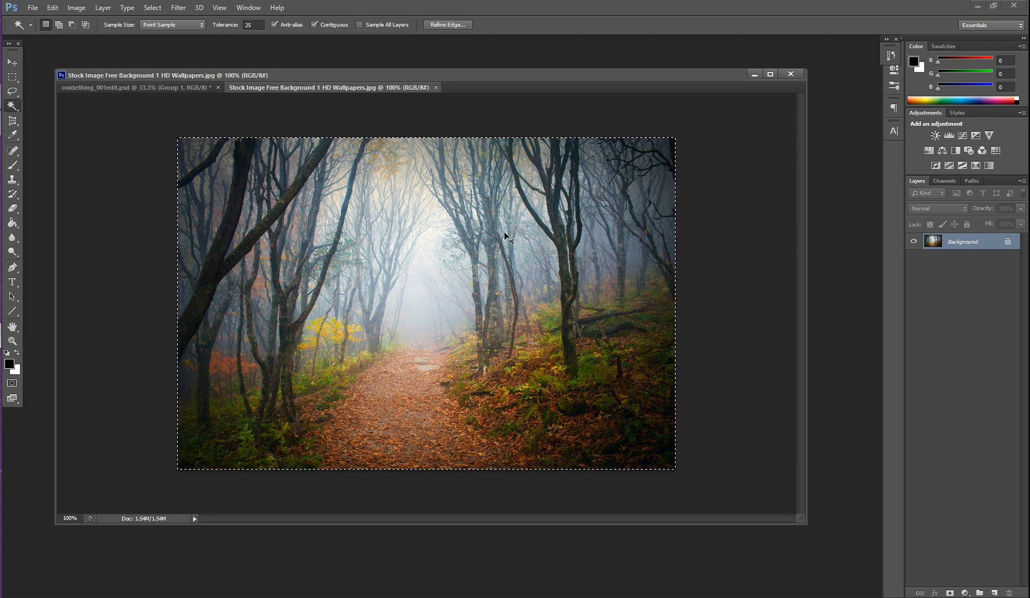
pyautogui.click(155, 89)
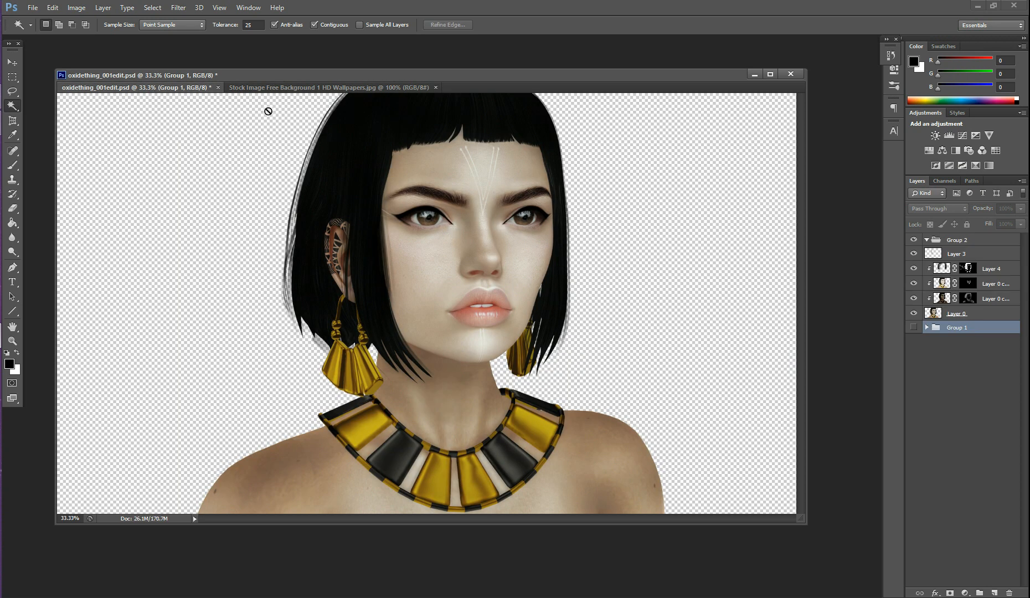
pyautogui.click(967, 241)
pyautogui.hotkey('ctrl', 'v')
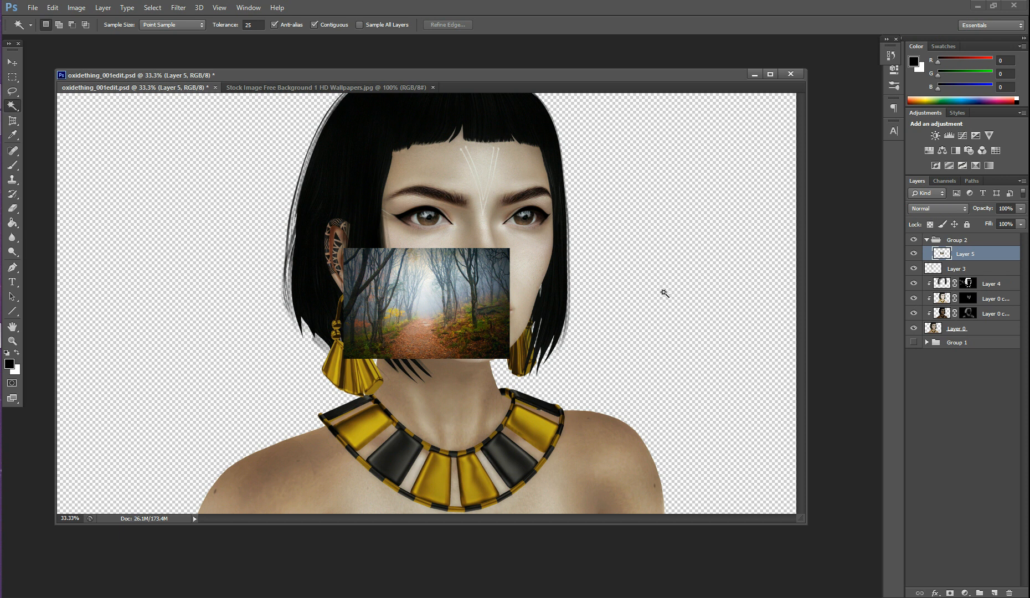
# - Scale the pasted forest layer proportionally to about 562% so that it covers the whole canvas
pyautogui.hotkey('ctrl', 't')
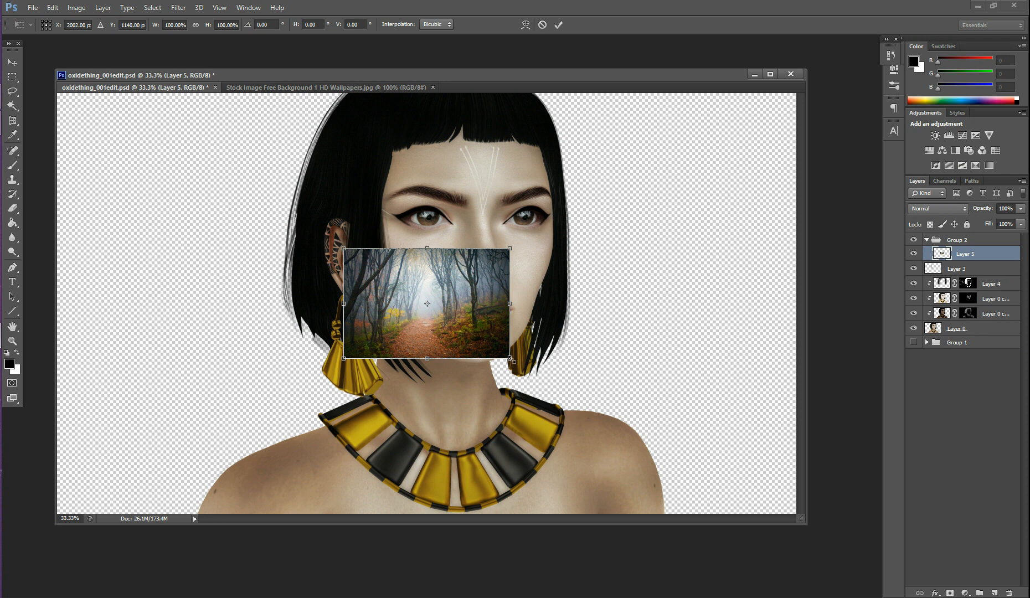
pyautogui.moveTo(511, 360); pyautogui.dragTo(1019, 595)
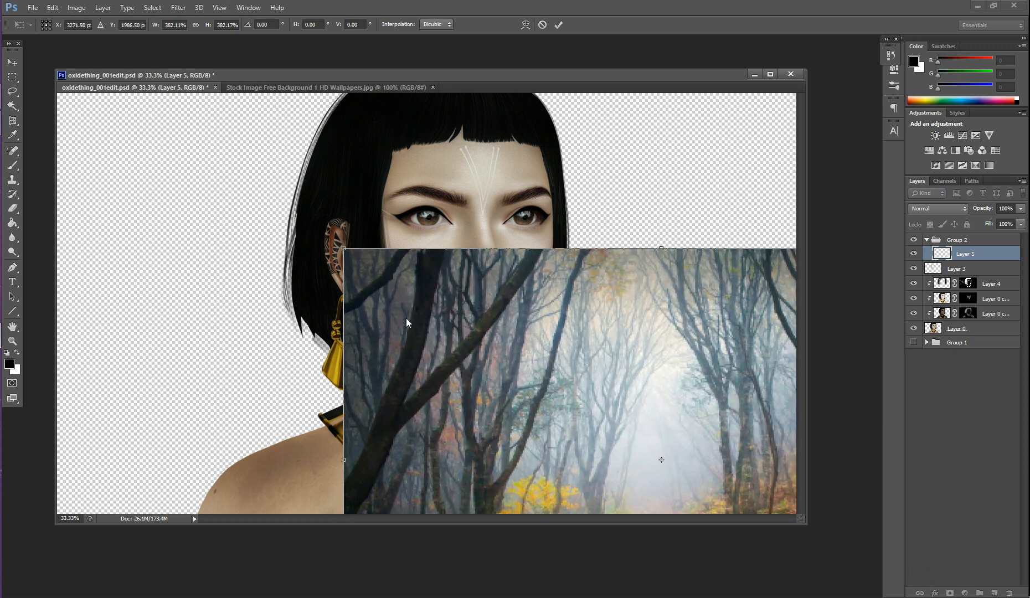
pyautogui.moveTo(335, 250); pyautogui.dragTo(25, 81)
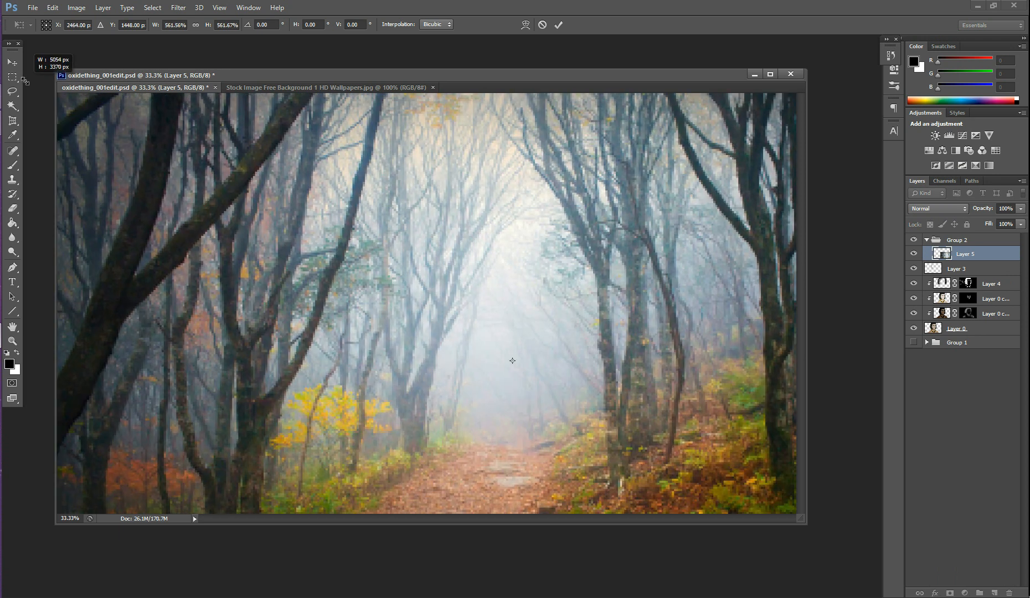
pyautogui.click(558, 24)
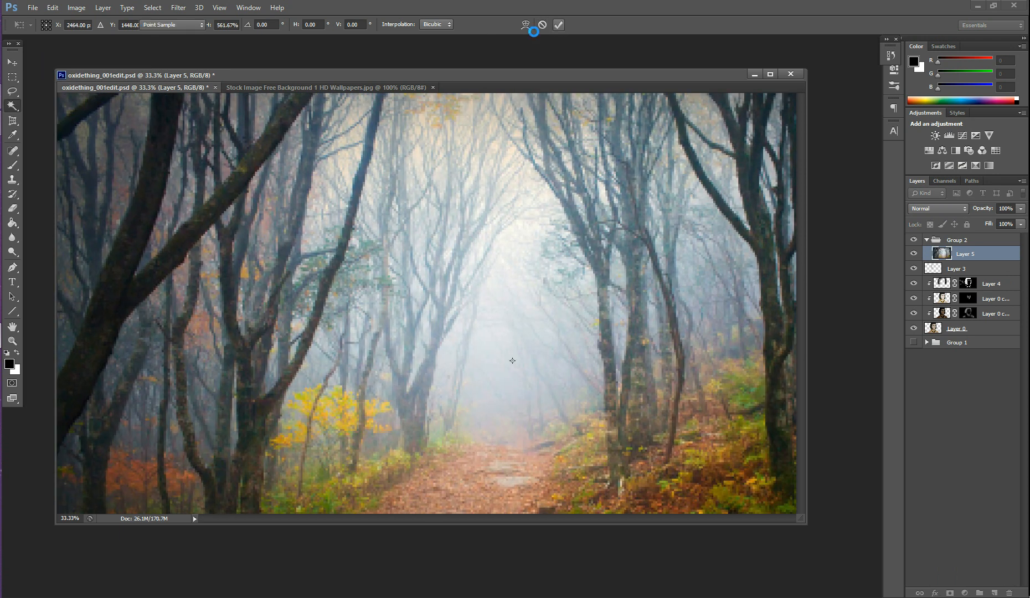
# - Reposition the forest image on the canvas and place its layer directly below Layer 0, behind the woman
pyautogui.click(13, 66)
pyautogui.moveTo(459, 294); pyautogui.dragTo(520, 294)
pyautogui.moveTo(987, 262); pyautogui.dragTo(975, 333)
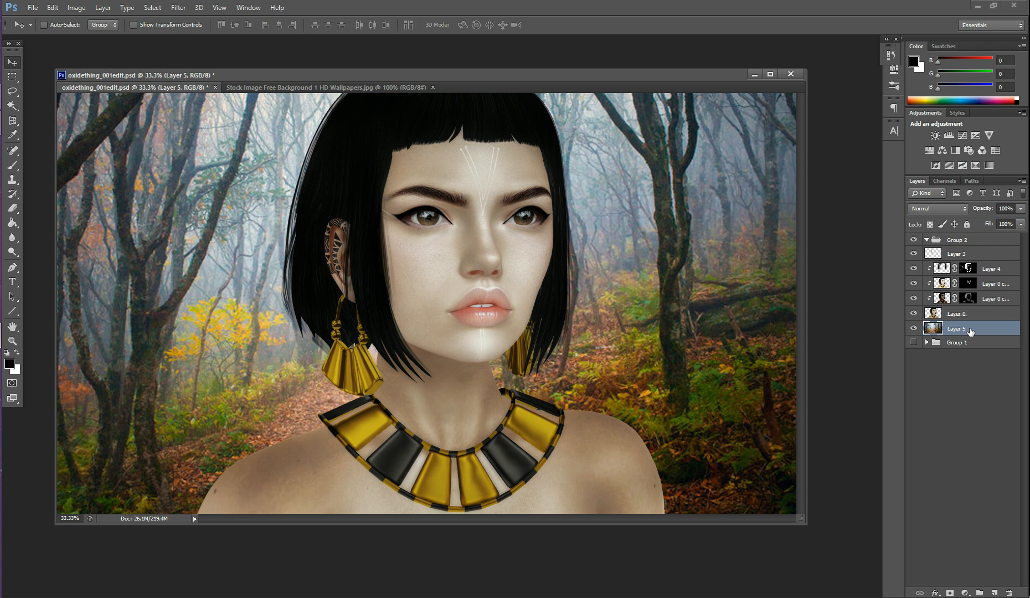
# - Select the empty areas on both sides of the woman on Layer 0 with the Magic Wand, then invert the selection
pyautogui.click(985, 317)
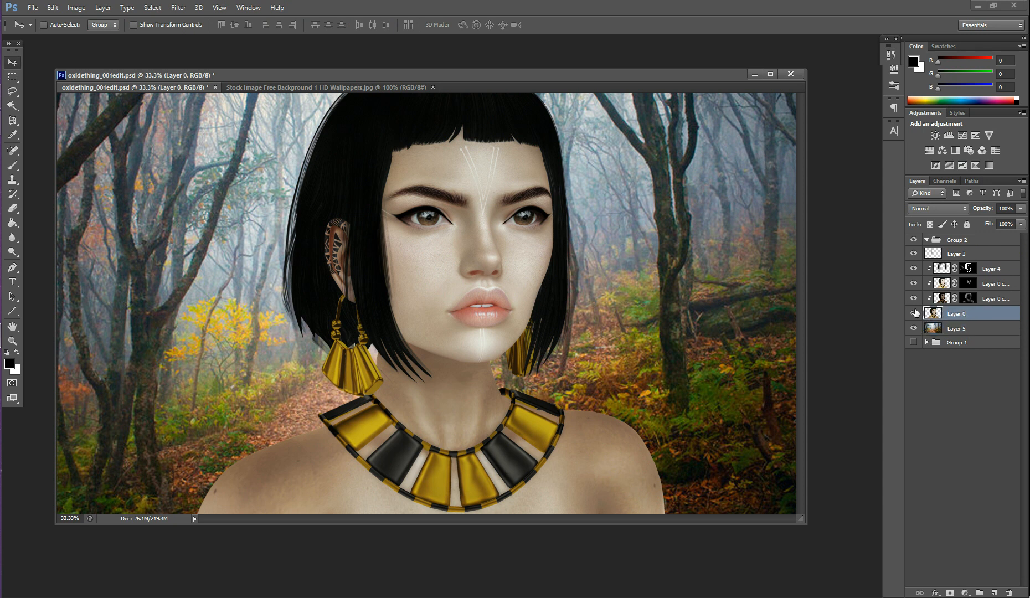
pyautogui.click(915, 316)
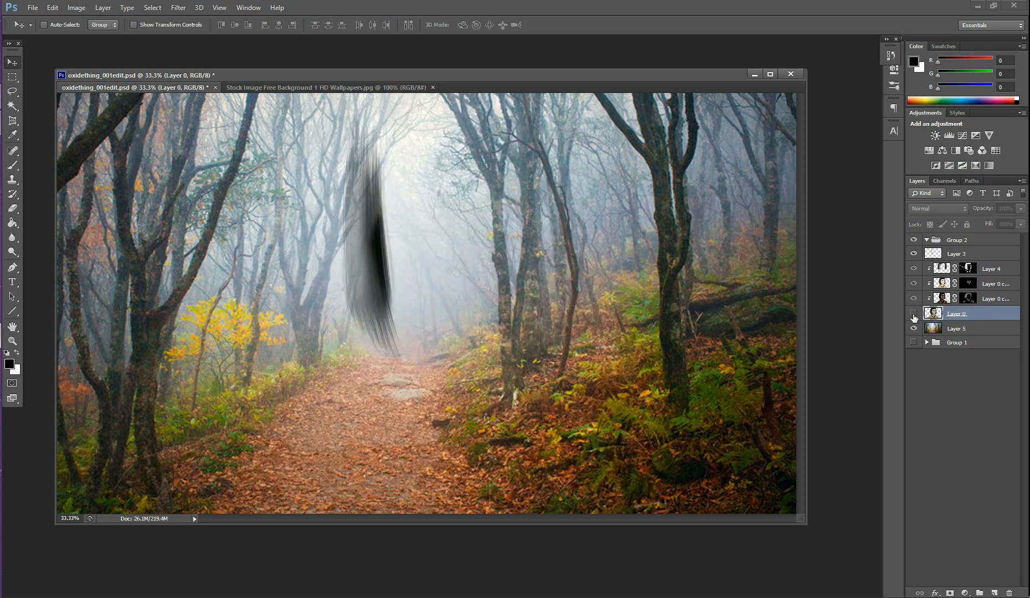
pyautogui.click(914, 317)
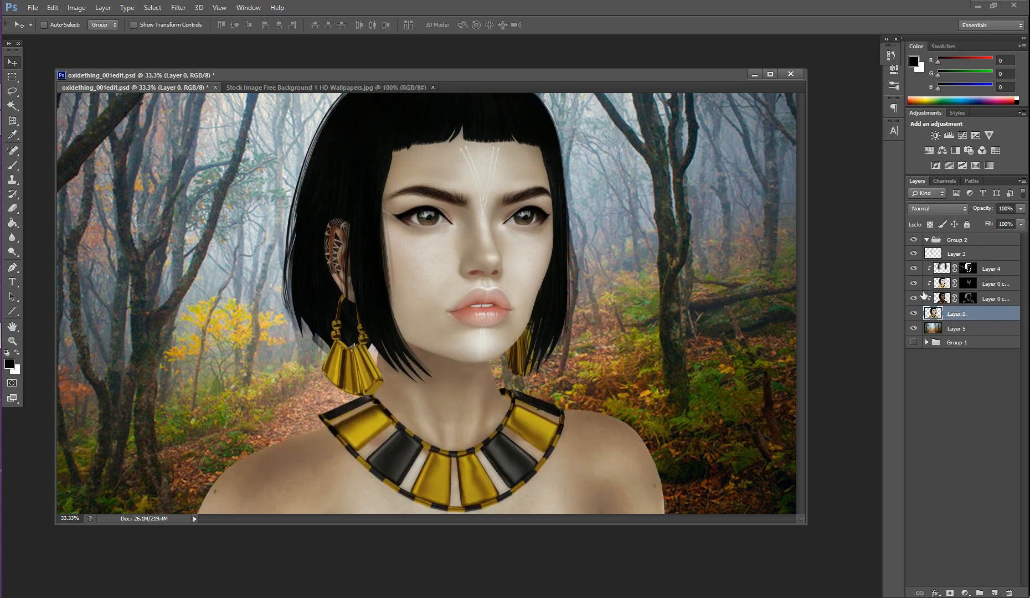
pyautogui.click(9, 109)
pyautogui.click(159, 205)
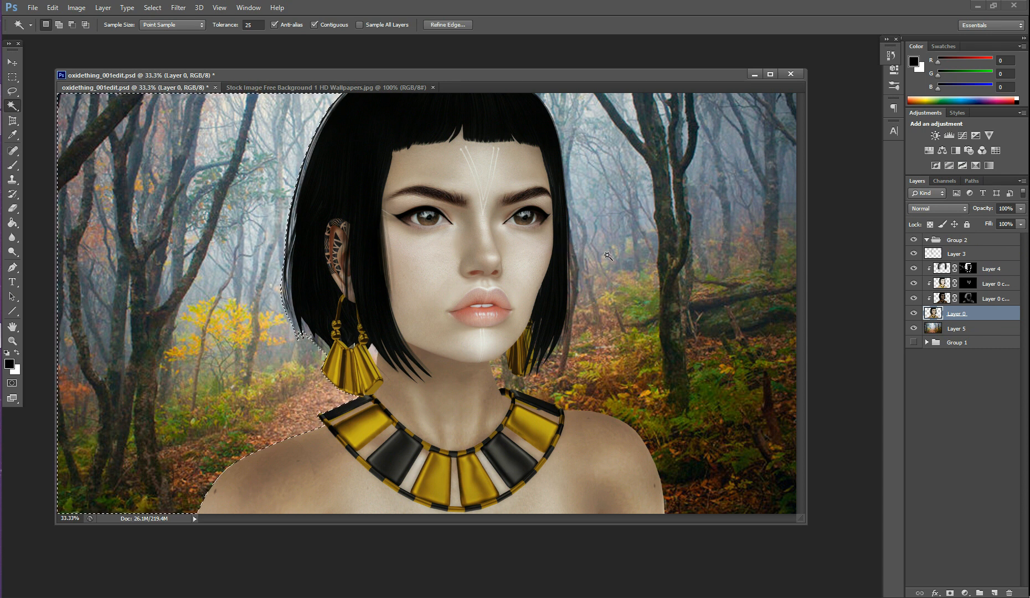
pyautogui.press('shift')
pyautogui.keyDown('shift'); pyautogui.click(645, 234); pyautogui.keyUp('shift')
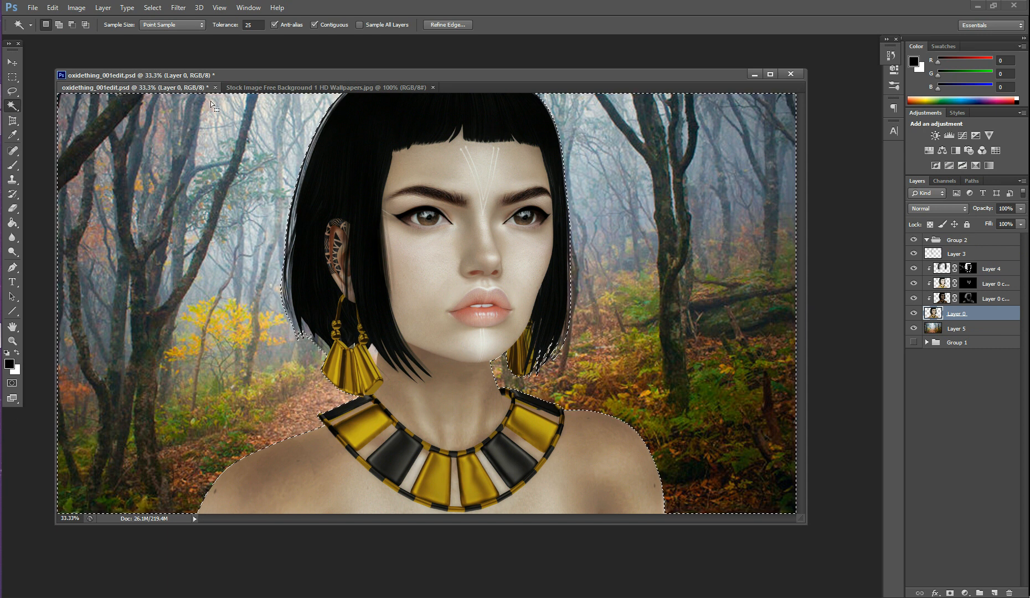
pyautogui.click(151, 7)
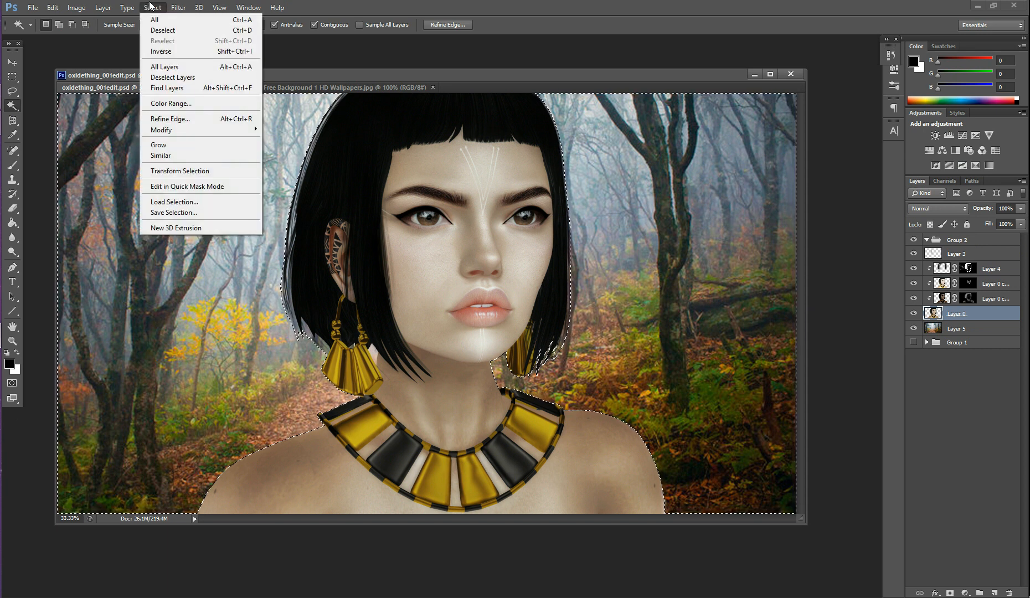
pyautogui.click(156, 52)
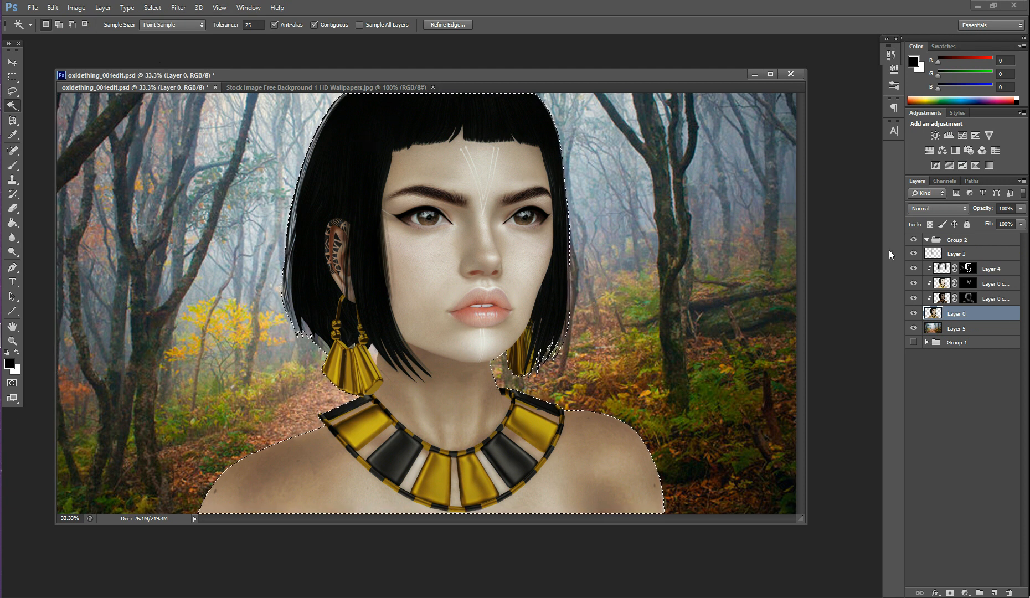
# - Refine the selection edge with a 4.8 px feather and add the result as a layer mask on Layer 0
pyautogui.click(454, 25)
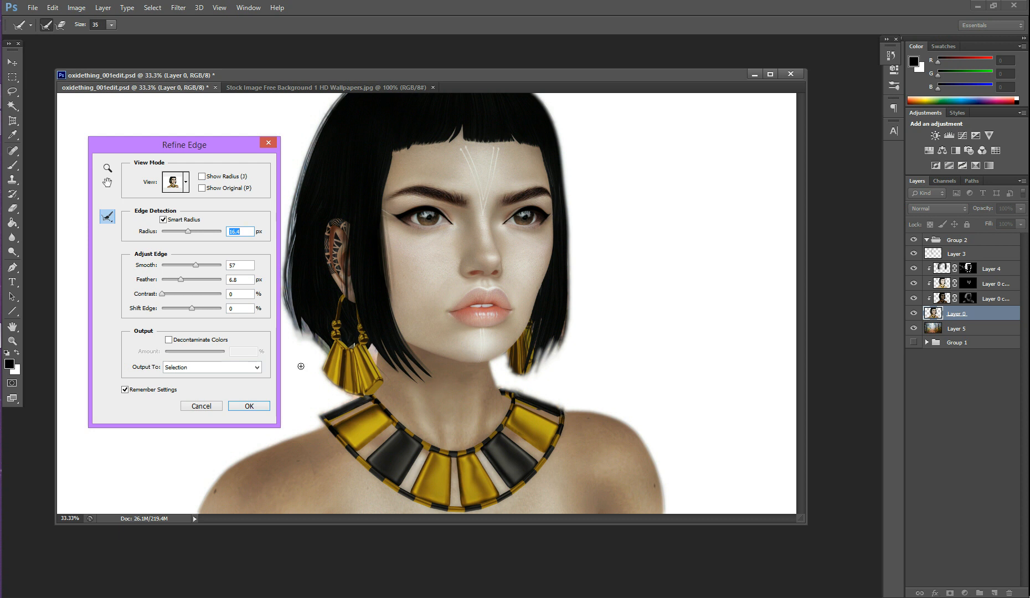
pyautogui.click(199, 279)
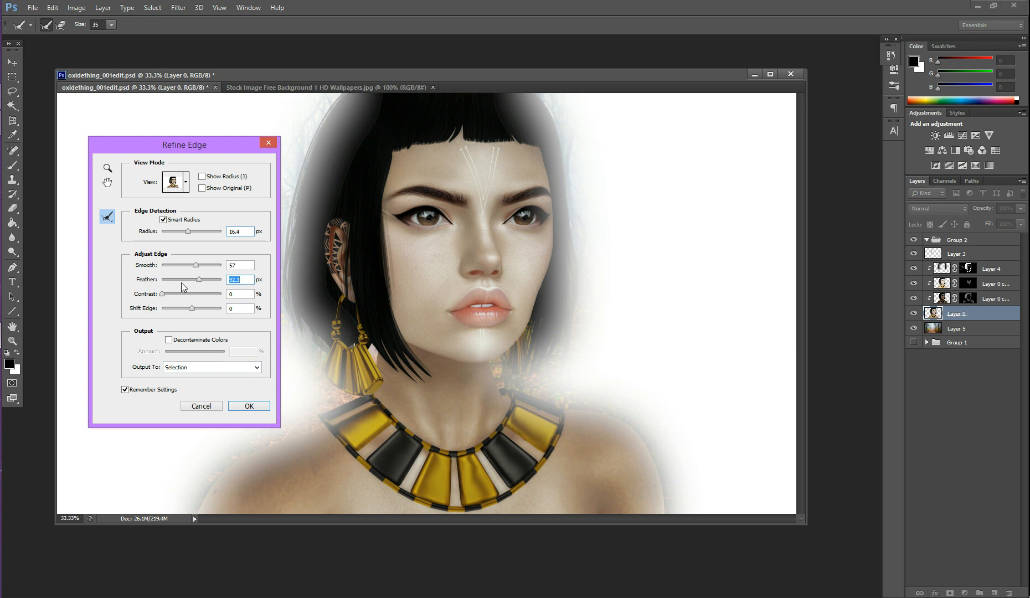
pyautogui.click(186, 279)
pyautogui.click(177, 279)
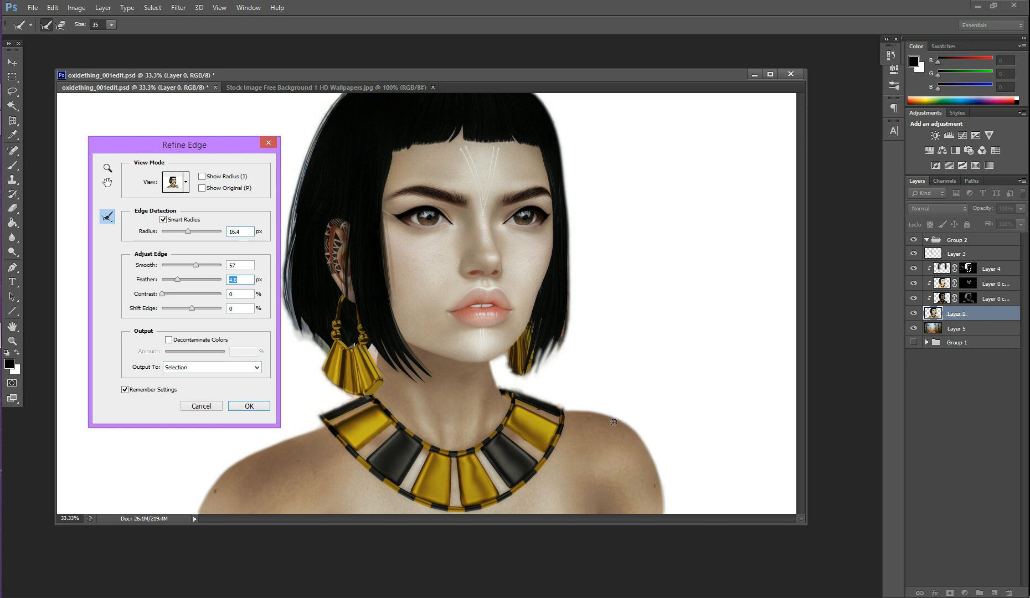
pyautogui.click(249, 407)
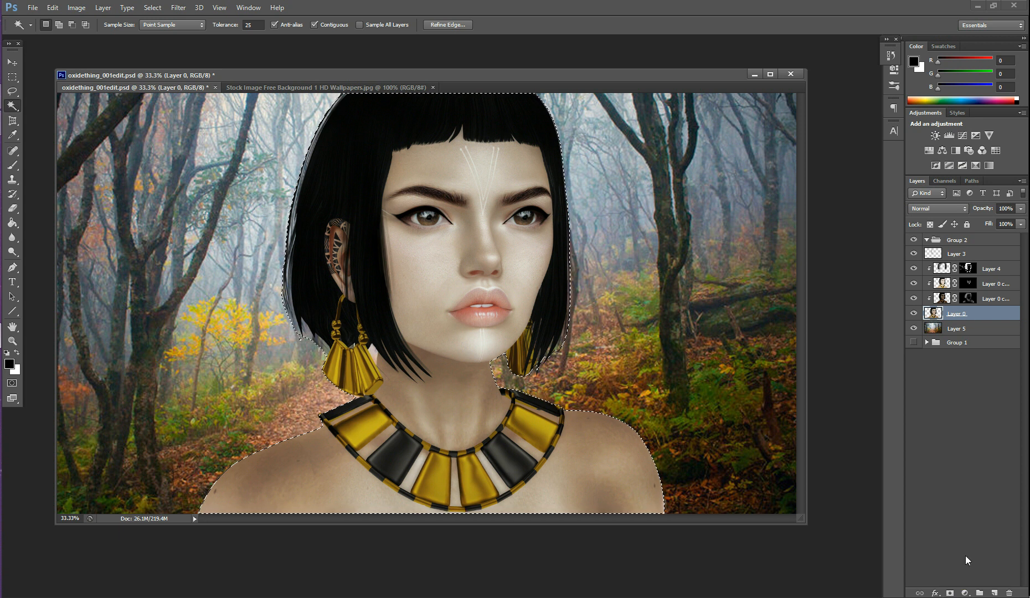
pyautogui.click(950, 593)
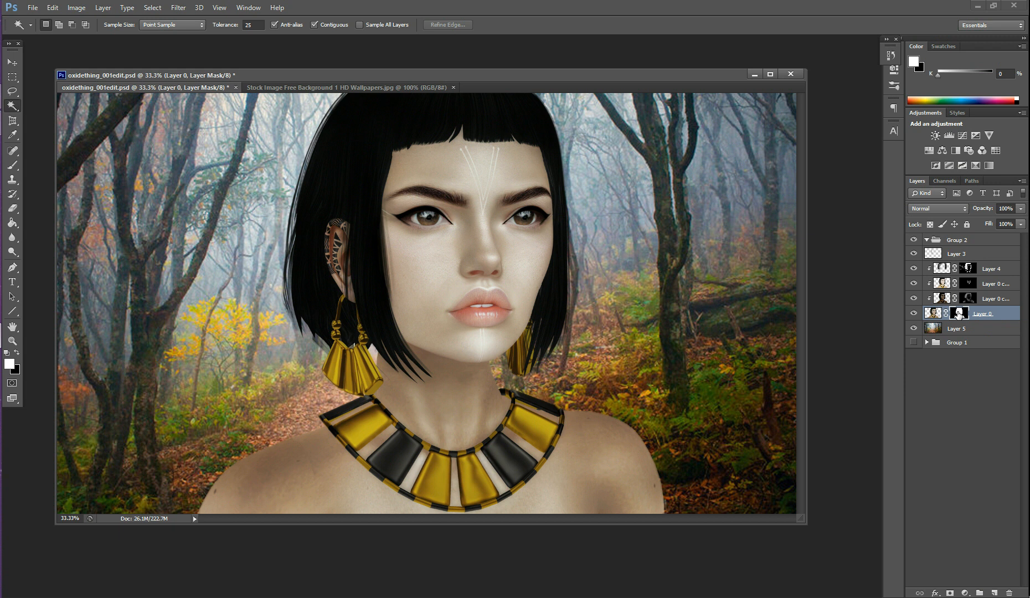
# - Disable and re-enable Layer 0's mask to compare the woman's hard and softened edges
pyautogui.rightClick(959, 316)
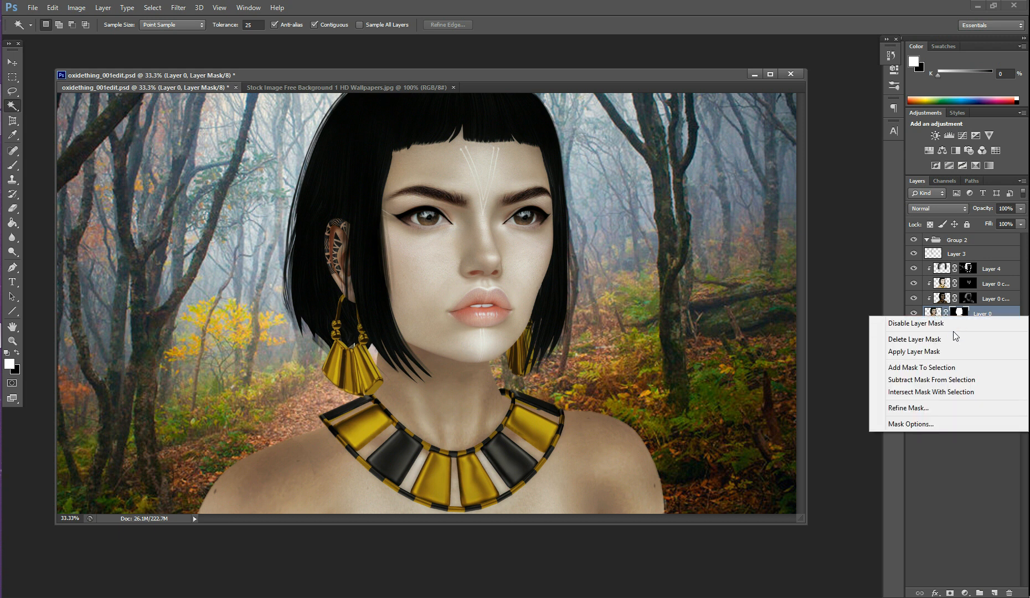
pyautogui.click(954, 324)
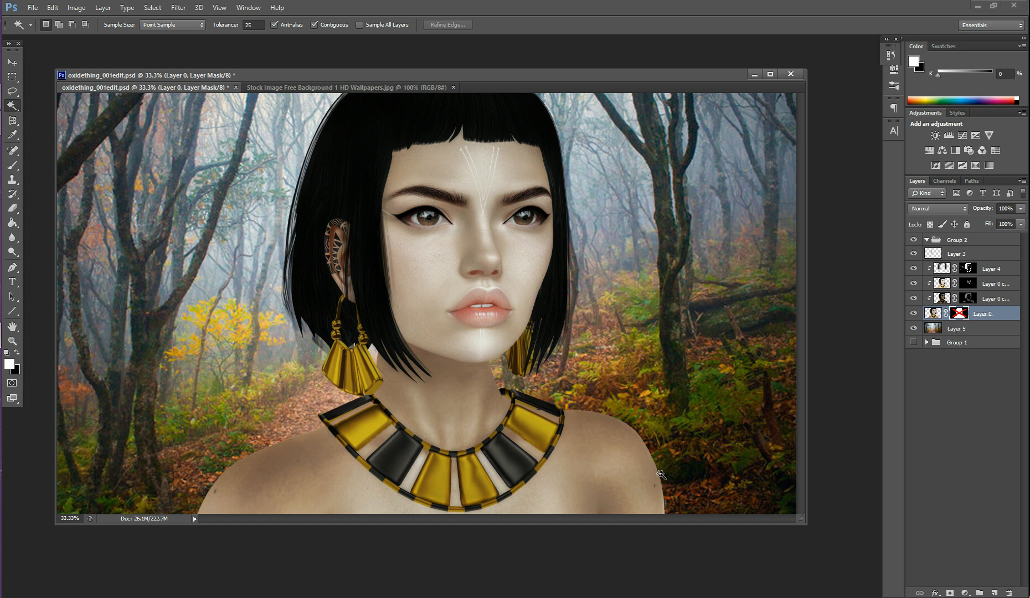
pyautogui.rightClick(963, 317)
pyautogui.click(970, 327)
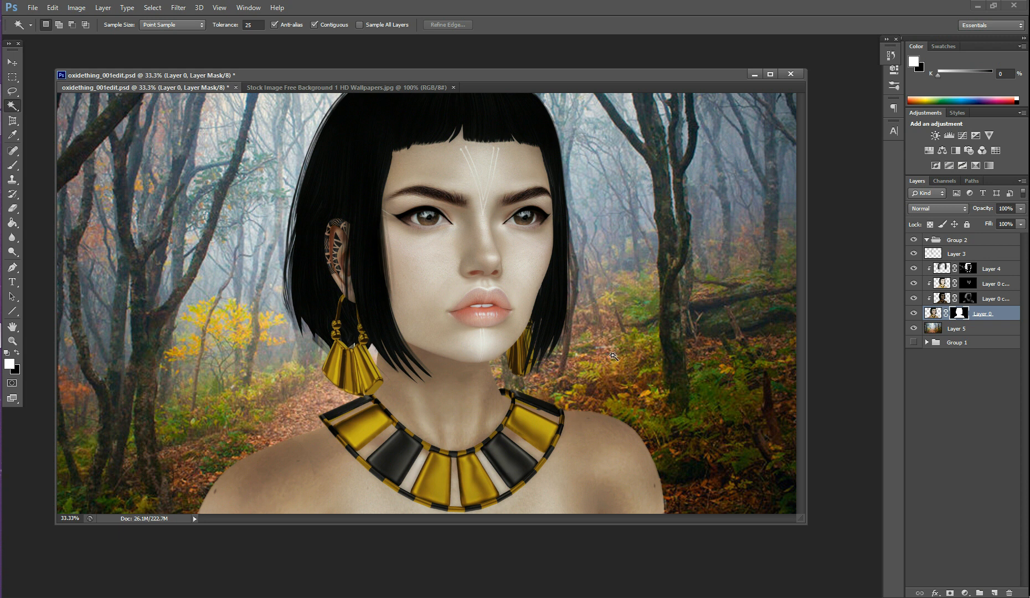
# - Apply a Lens Blur with radius 68, blade curvature 74 and rotation 171 to the forest layer, and compare its visibility on and off
pyautogui.click(976, 331)
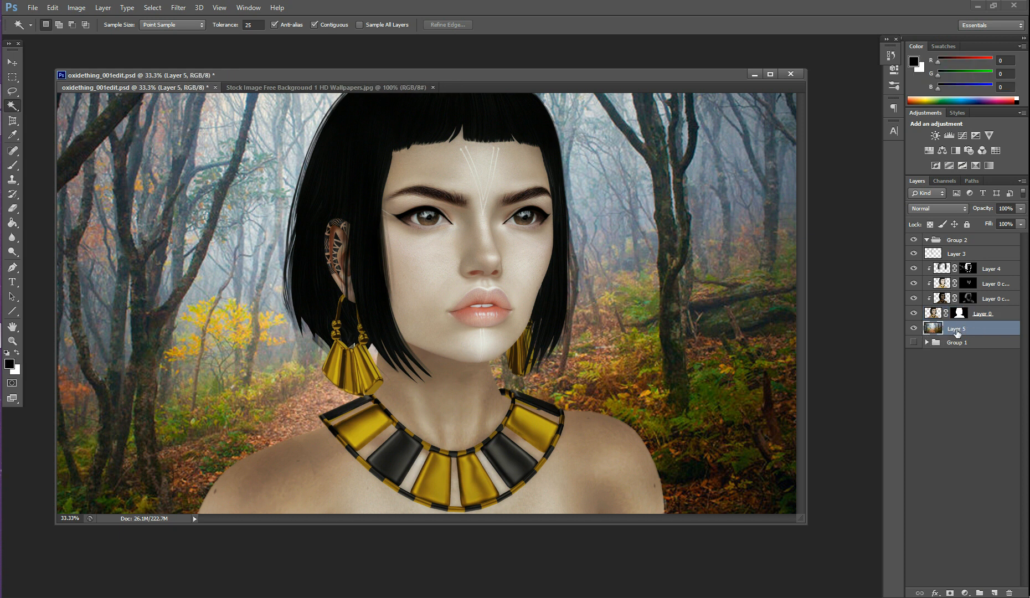
pyautogui.click(179, 7)
pyautogui.moveTo(288, 119)
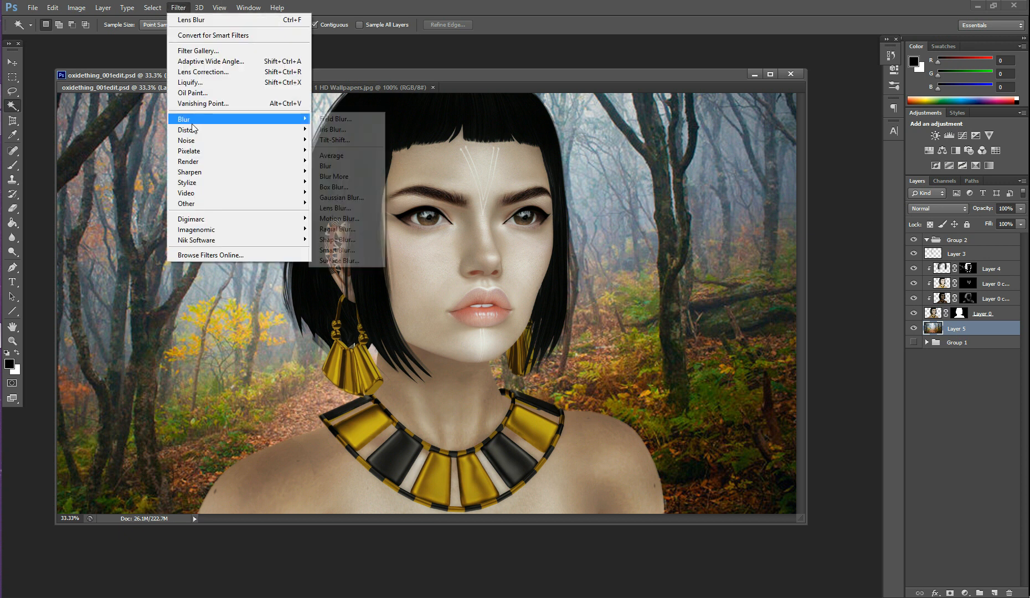
pyautogui.click(335, 208)
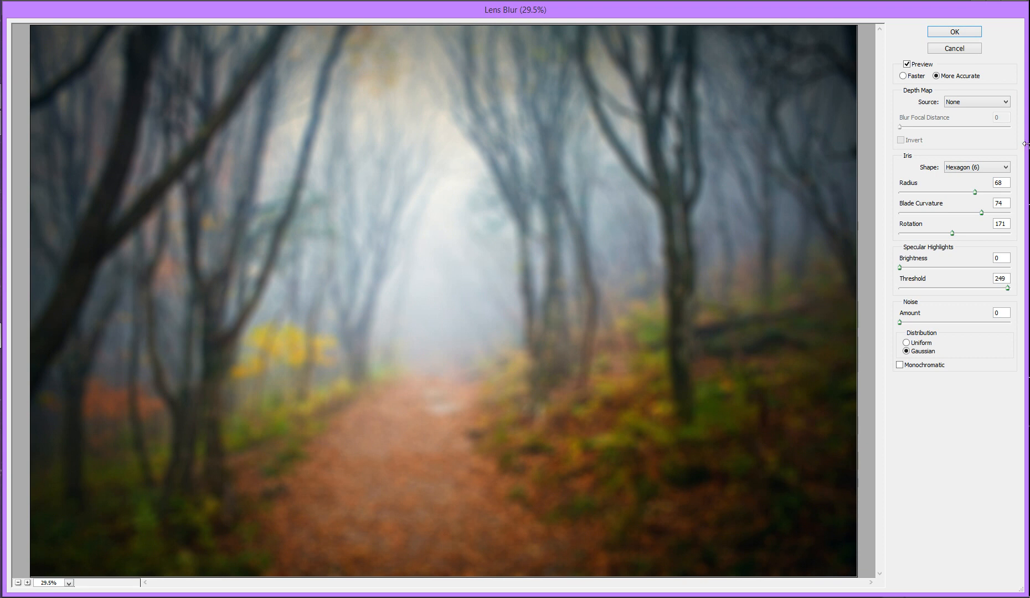
pyautogui.click(954, 34)
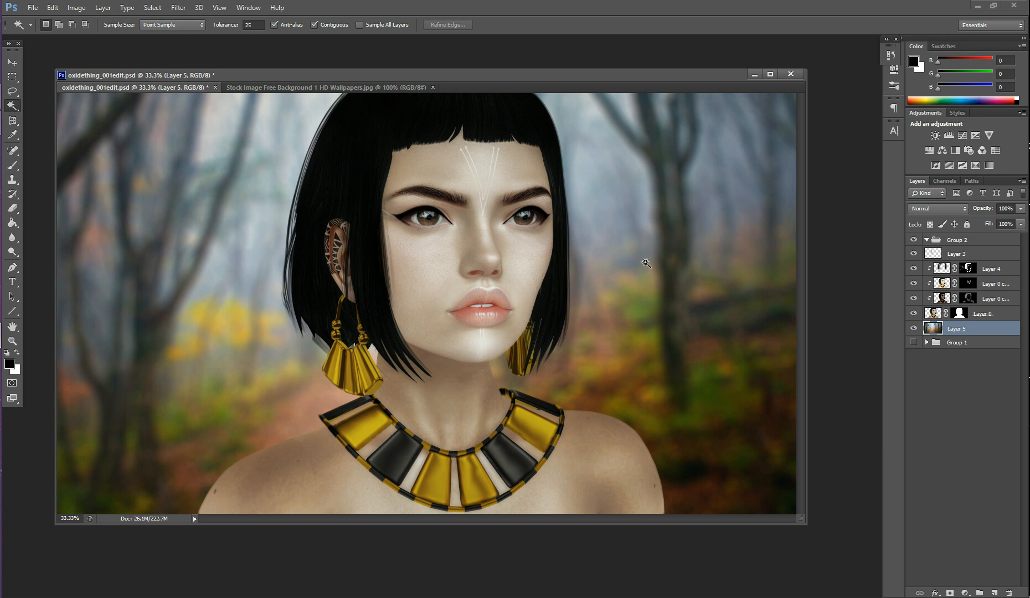
pyautogui.click(914, 329)
pyautogui.click(915, 329)
# - Switch to the valentinatfc_002edit.psd document and disable the layer mask on its Layer 0
pyautogui.click(1, 335)
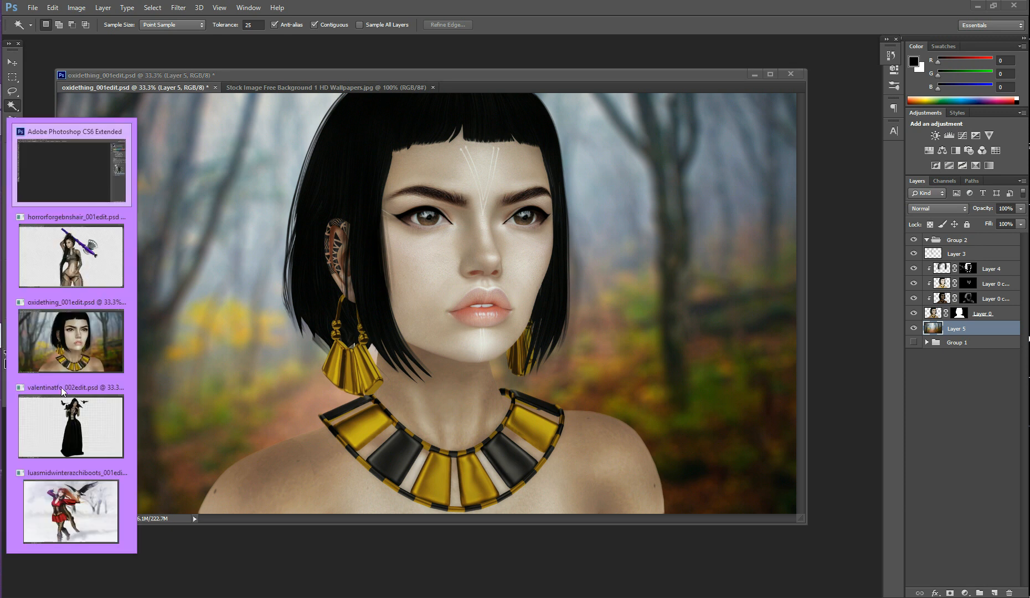
pyautogui.click(95, 416)
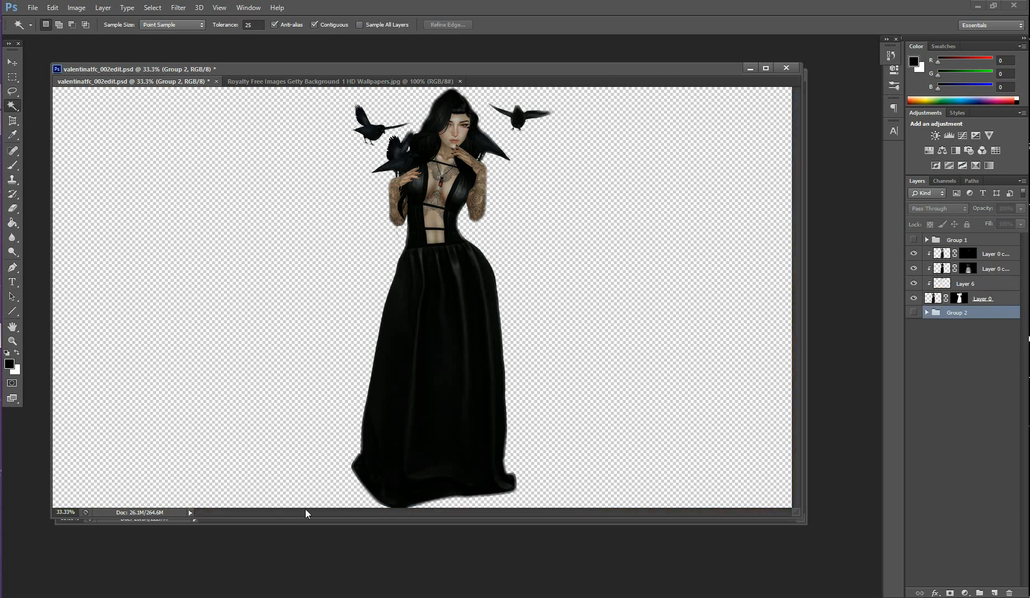
pyautogui.rightClick(954, 299)
pyautogui.click(933, 309)
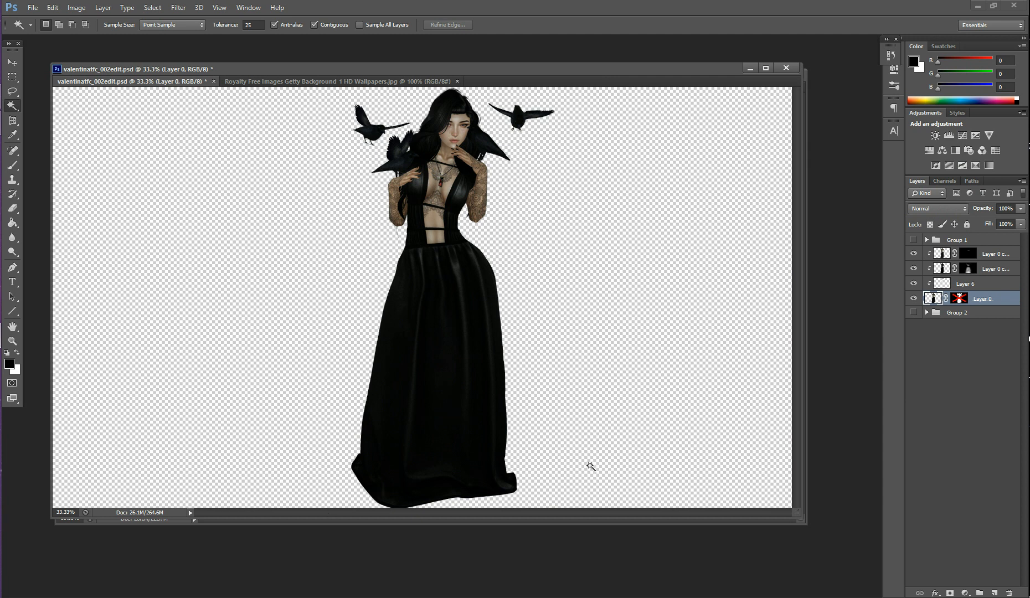
# - Copy the entire snowy tree stock photo and paste it into valentinatfc_002edit.psd as a layer between Layer 0 and Group 2
pyautogui.click(300, 83)
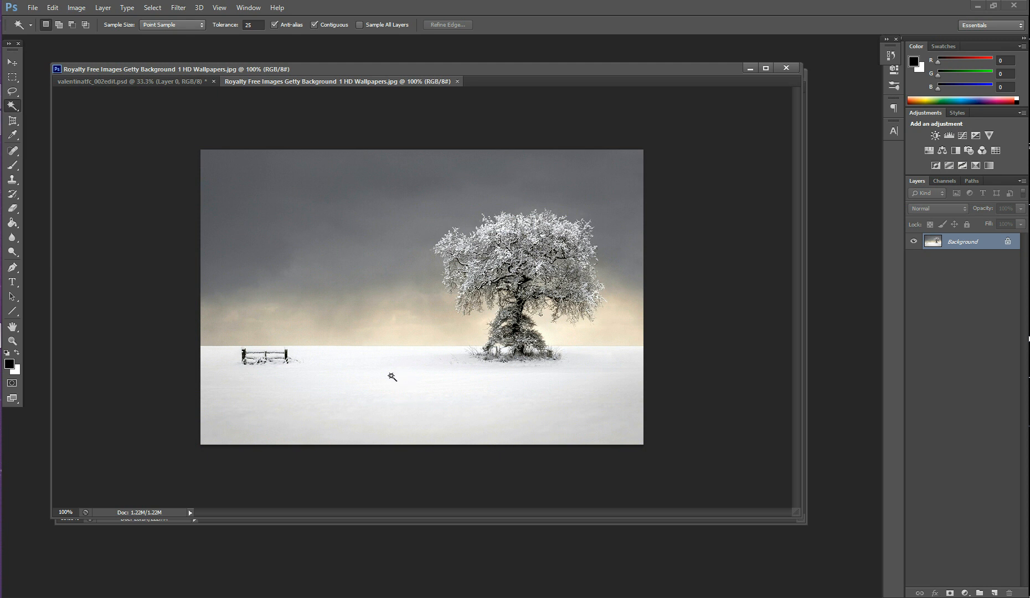
pyautogui.hotkey('ctrl', 'a')
pyautogui.hotkey('ctrl', 'Tab')
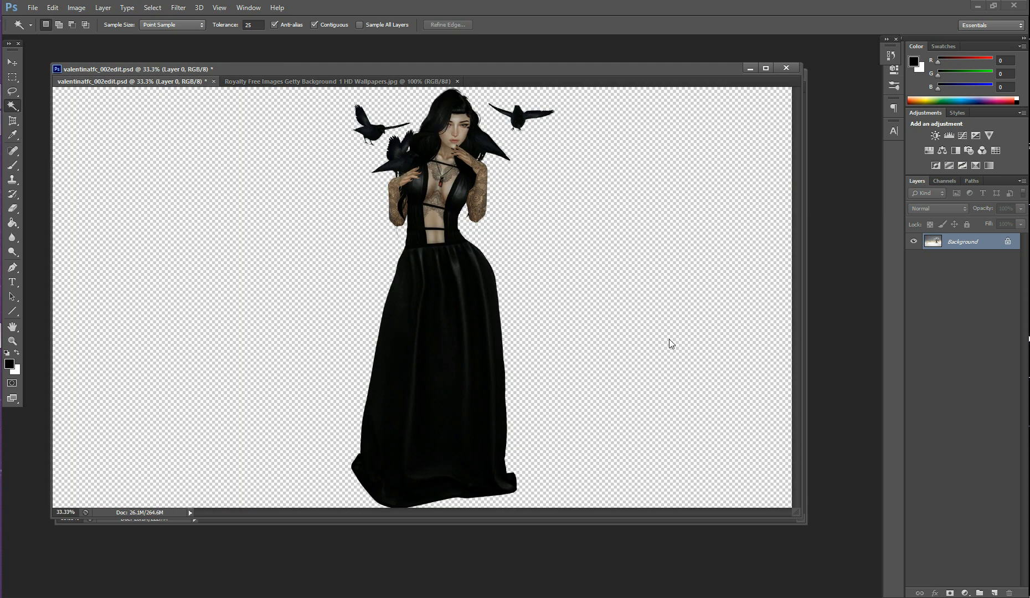
pyautogui.click(978, 314)
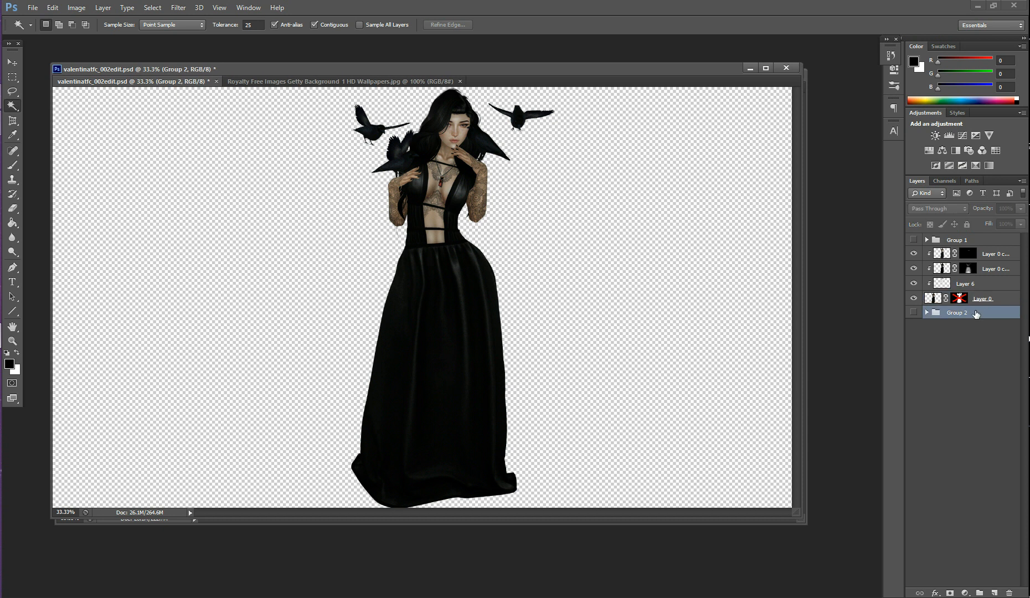
pyautogui.hotkey('ctrl', 'v')
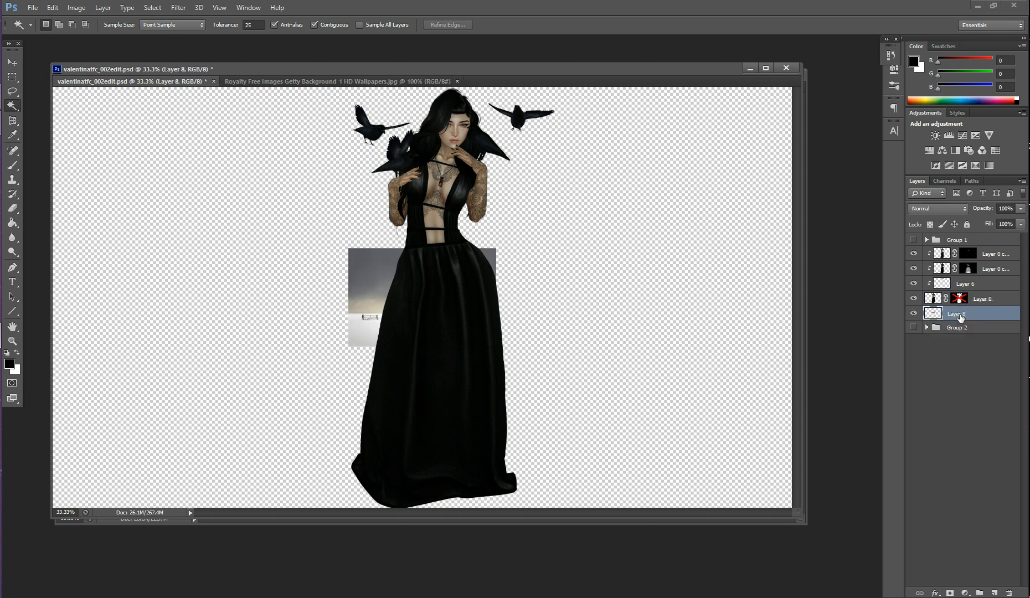
# - Enlarge the snowy tree layer to about 1044% so it fills the canvas, and shift it down to lower the horizon behind the woman
pyautogui.hotkey('ctrl', 't')
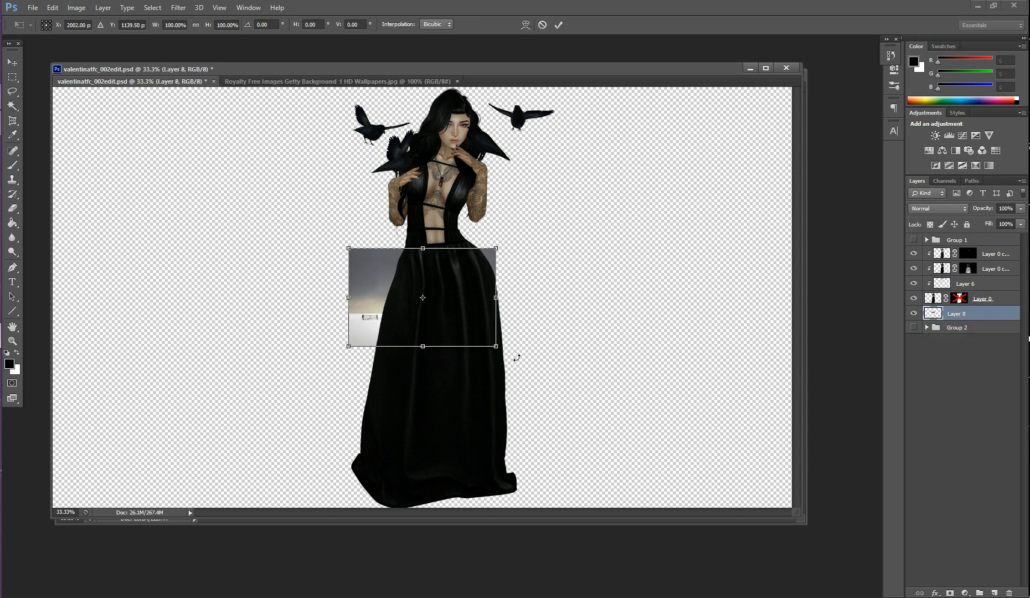
pyautogui.moveTo(565, 369); pyautogui.dragTo(914, 476)
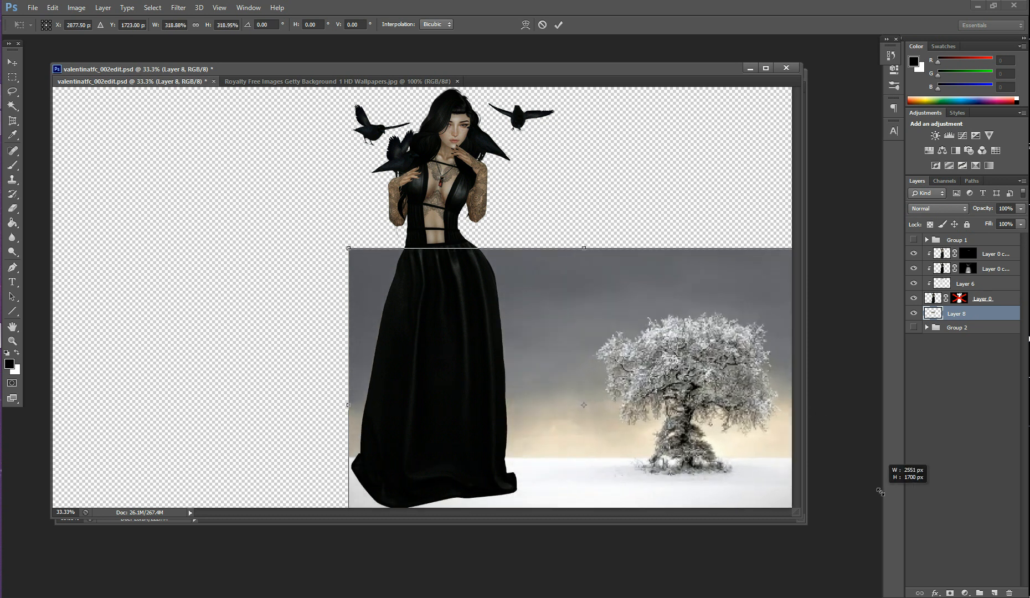
pyautogui.moveTo(346, 247); pyautogui.dragTo(93, 75)
pyautogui.moveTo(329, 176); pyautogui.dragTo(864, 456)
pyautogui.moveTo(726, 338); pyautogui.dragTo(33, 21)
pyautogui.moveTo(666, 418); pyautogui.dragTo(348, 217)
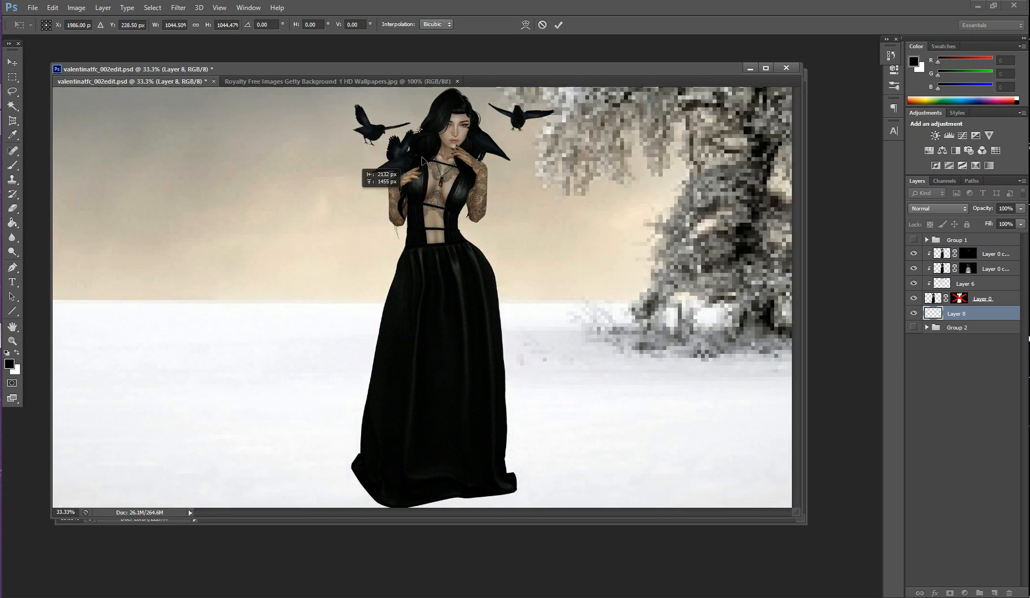
pyautogui.click(556, 26)
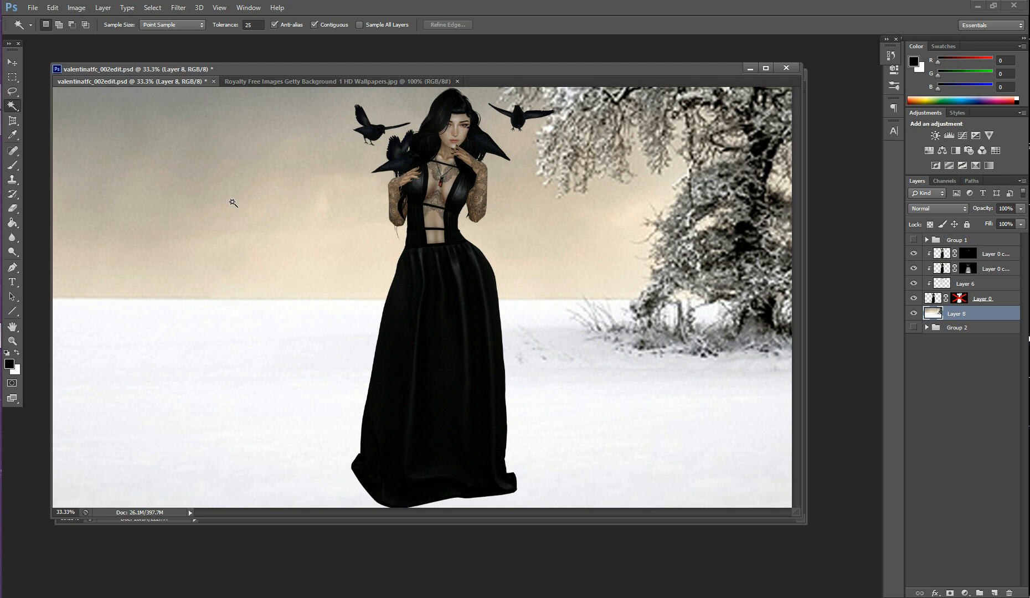
pyautogui.click(12, 62)
pyautogui.moveTo(590, 214); pyautogui.dragTo(502, 301)
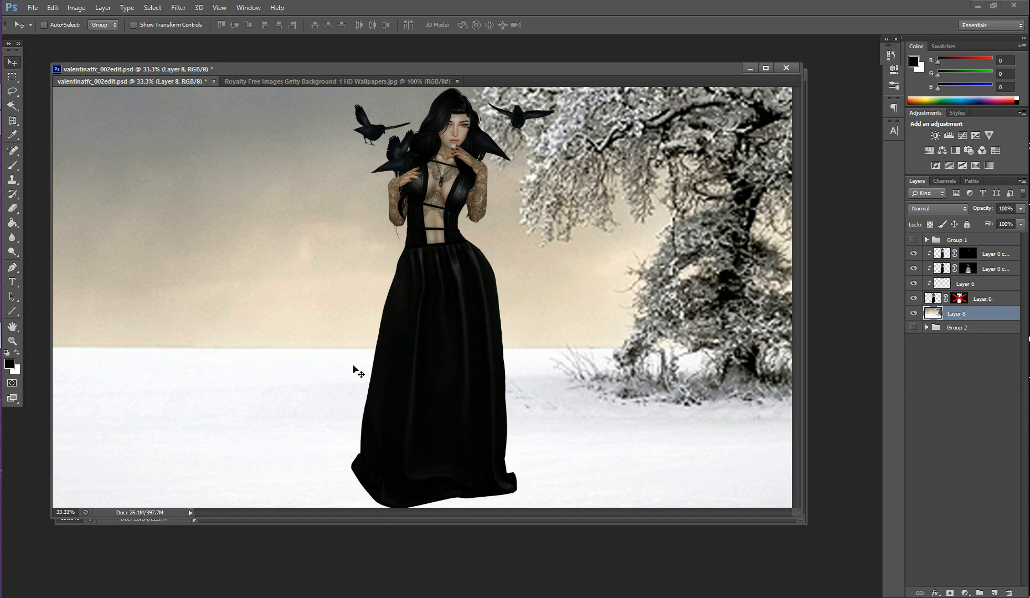
# - Scale Layer 0 and its three clipped layers together to about 86% width and 91% height, placing the woman on the snow away from the tree
pyautogui.click(1004, 302)
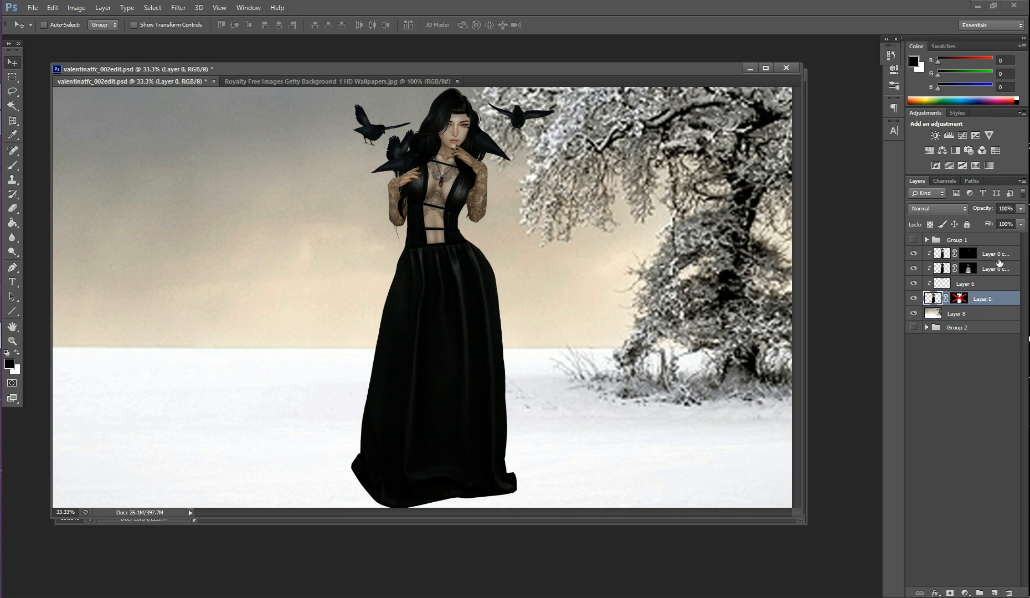
pyautogui.keyDown('shift'); pyautogui.click(999, 260); pyautogui.keyUp('shift')
pyautogui.hotkey('ctrl', 't')
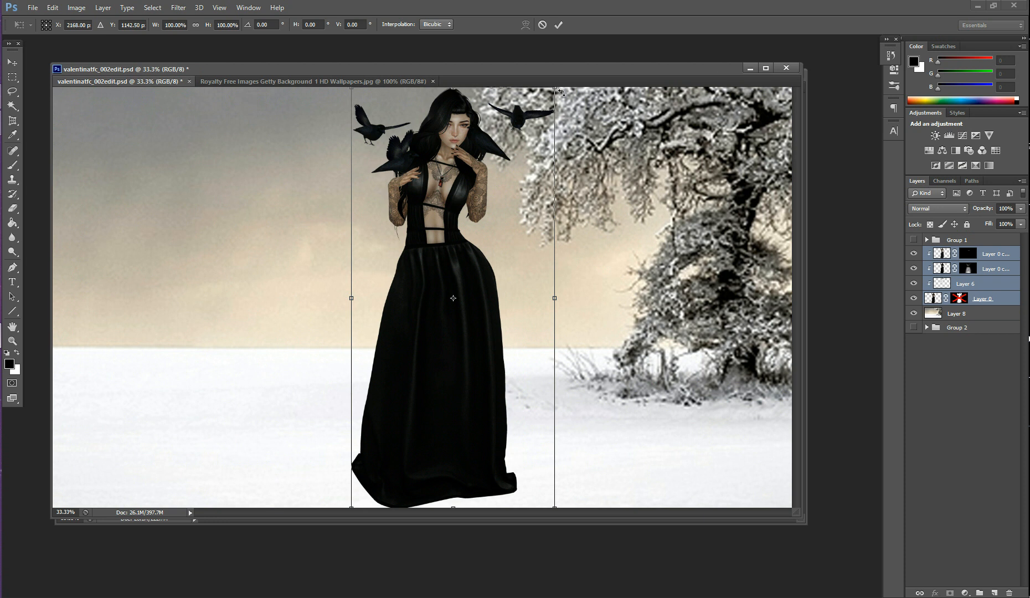
pyautogui.moveTo(553, 89); pyautogui.dragTo(523, 128)
pyautogui.moveTo(457, 311); pyautogui.dragTo(336, 348)
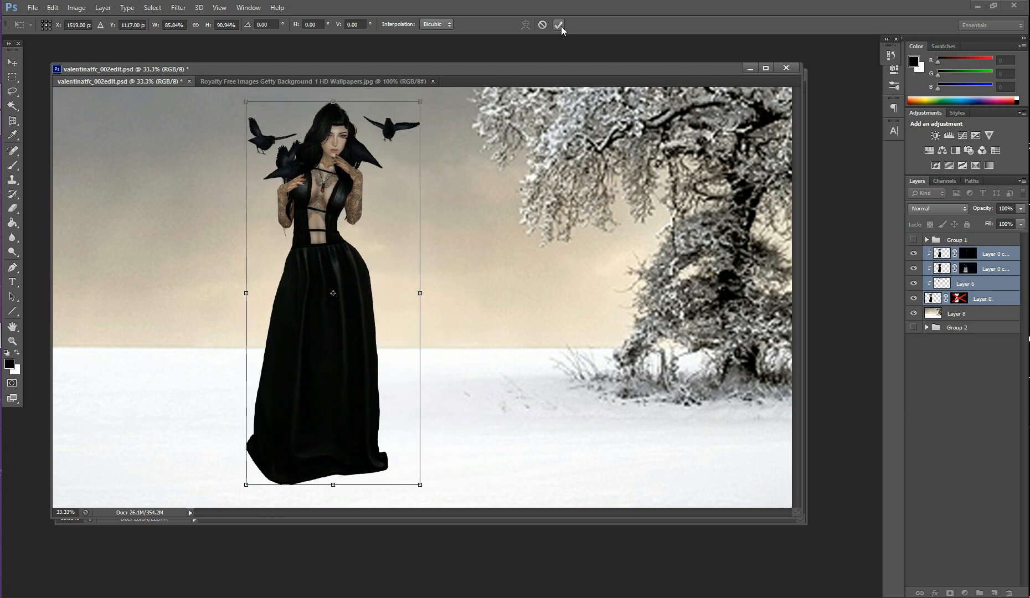
pyautogui.click(559, 24)
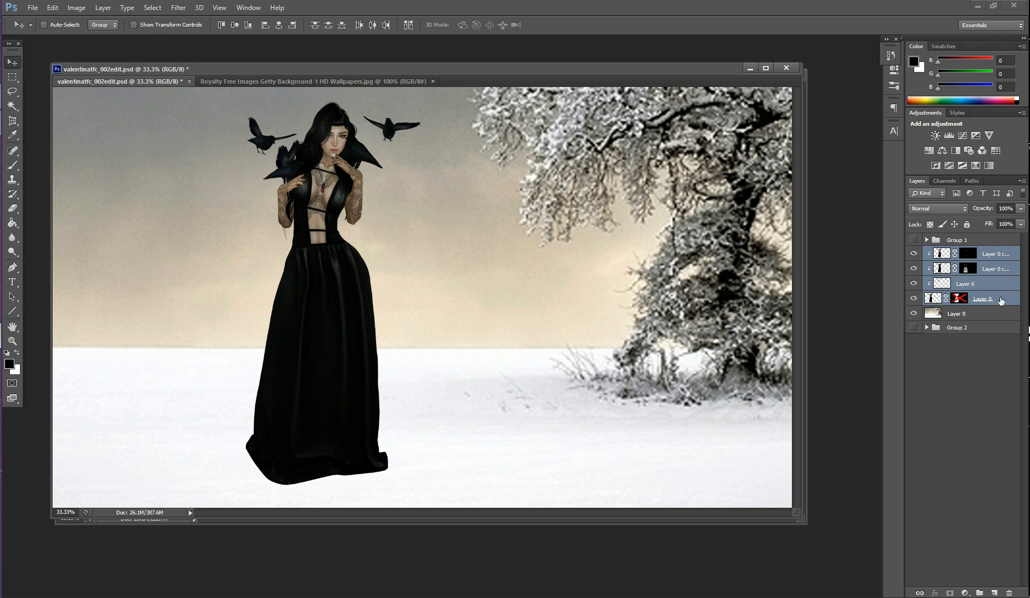
# - Enable the layer mask on Layer 0 to soften the woman's edges
pyautogui.click(964, 299)
pyautogui.rightClick(960, 301)
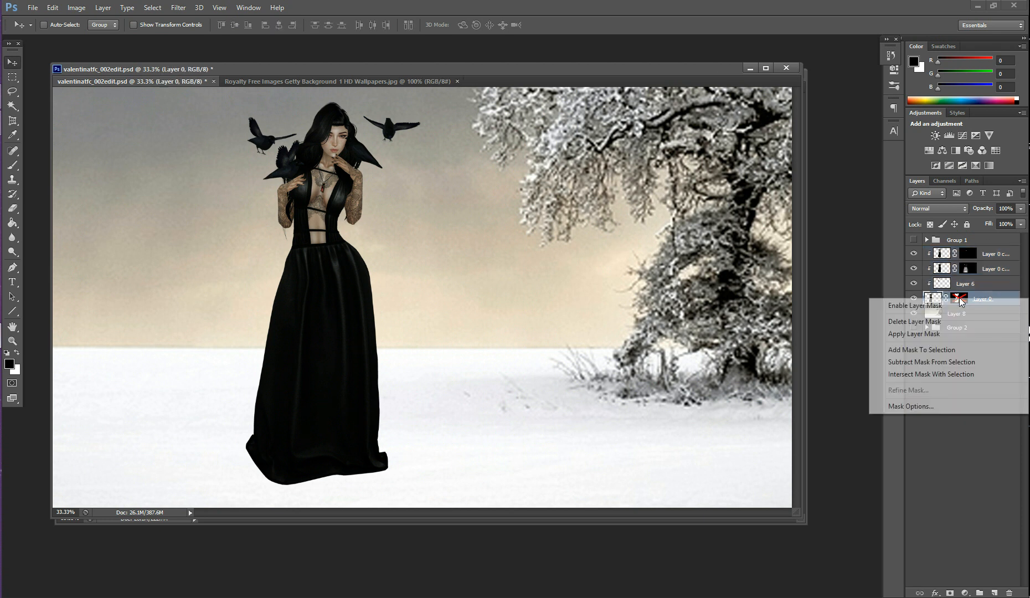
pyautogui.click(945, 309)
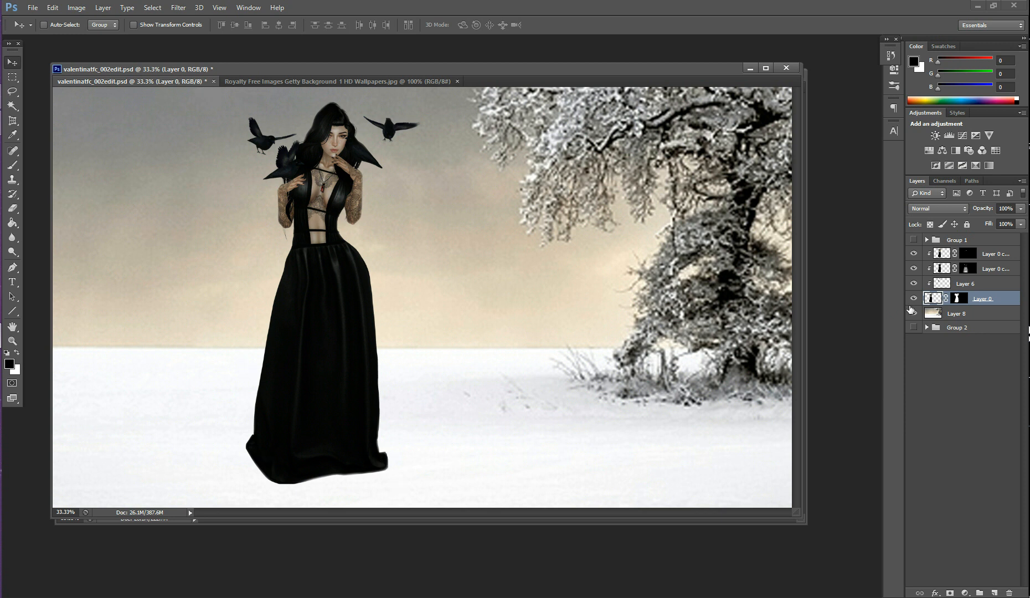
# - Reapply the last-used Lens Blur to the snowy tree background on Layer 8
pyautogui.click(975, 316)
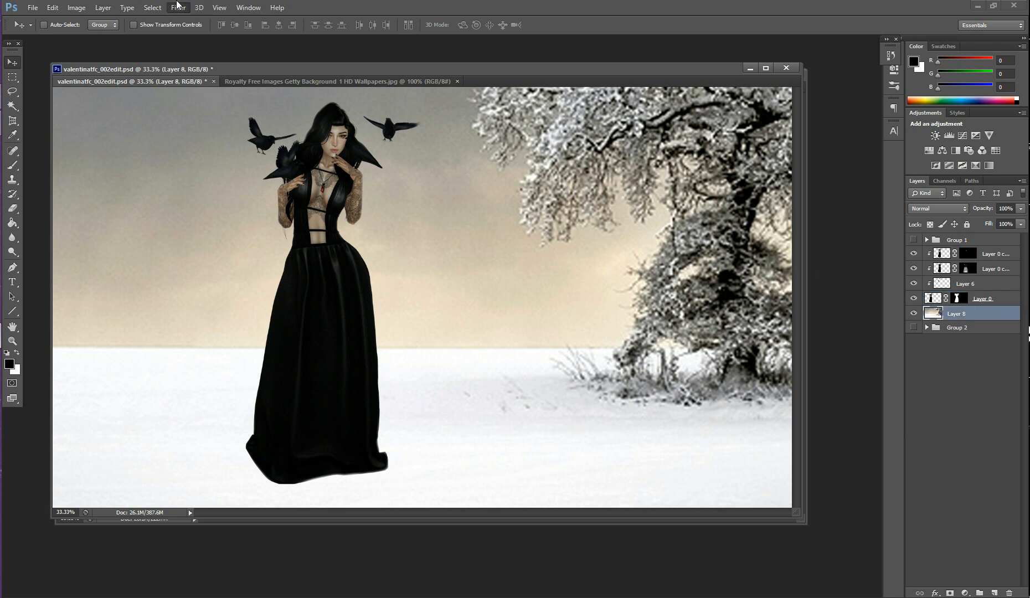
pyautogui.click(178, 6)
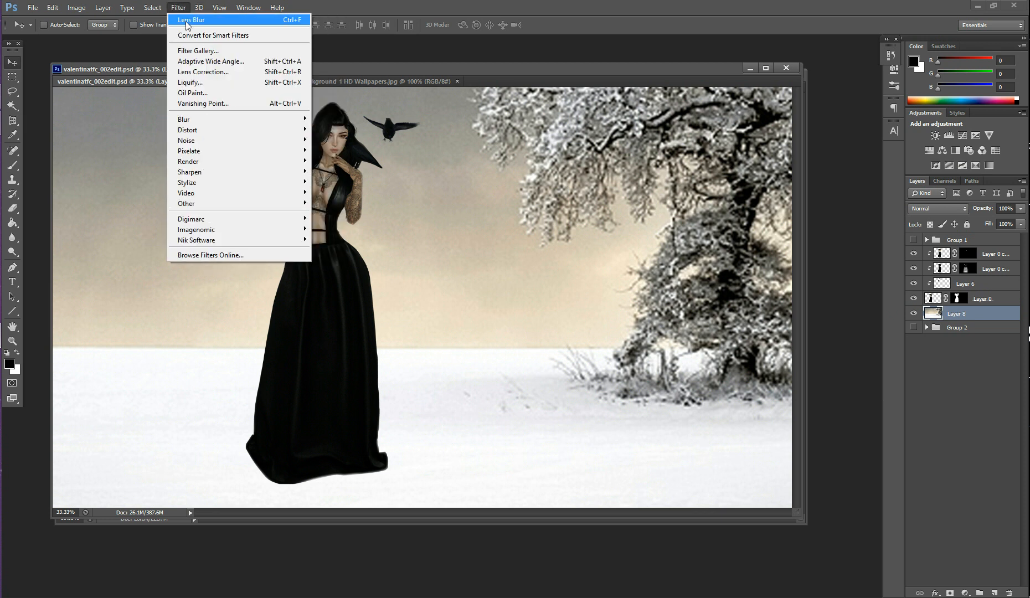
pyautogui.click(188, 22)
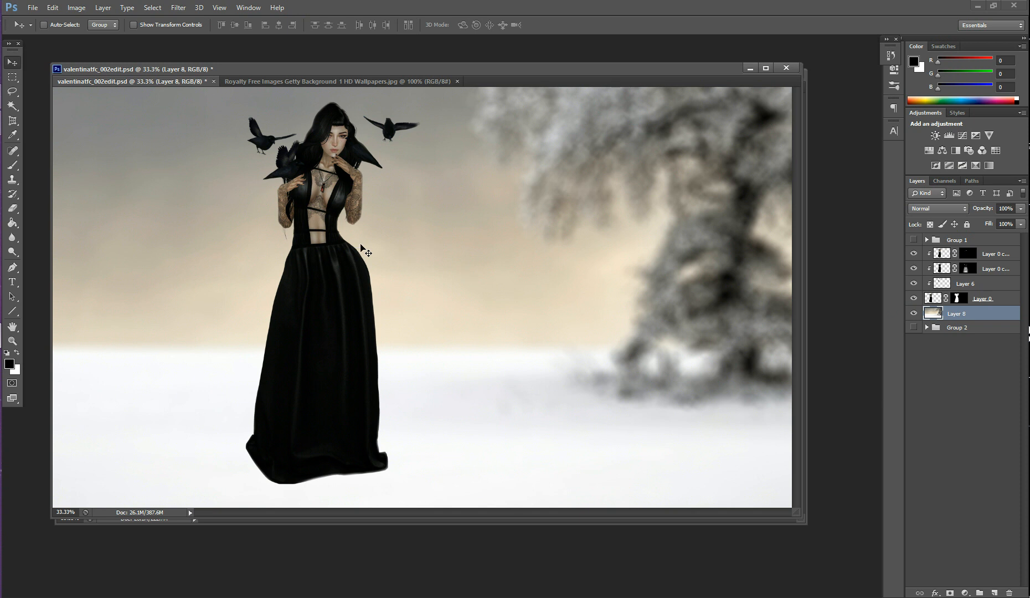
# - Add a drop shadow with a size of 43 px to Layer 0 and convert the effect into its own layer
pyautogui.click(1003, 299)
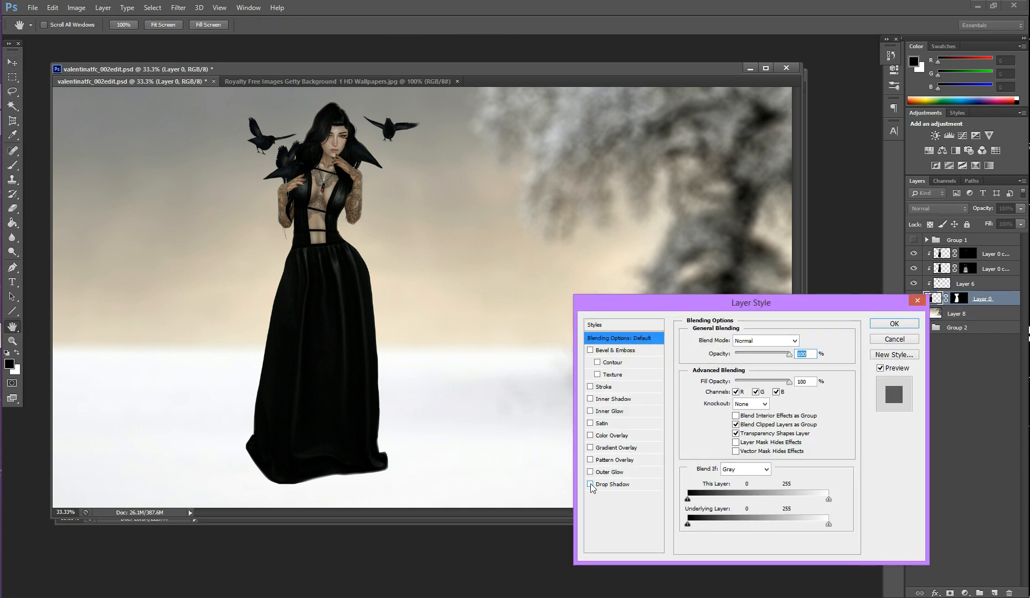
pyautogui.click(619, 485)
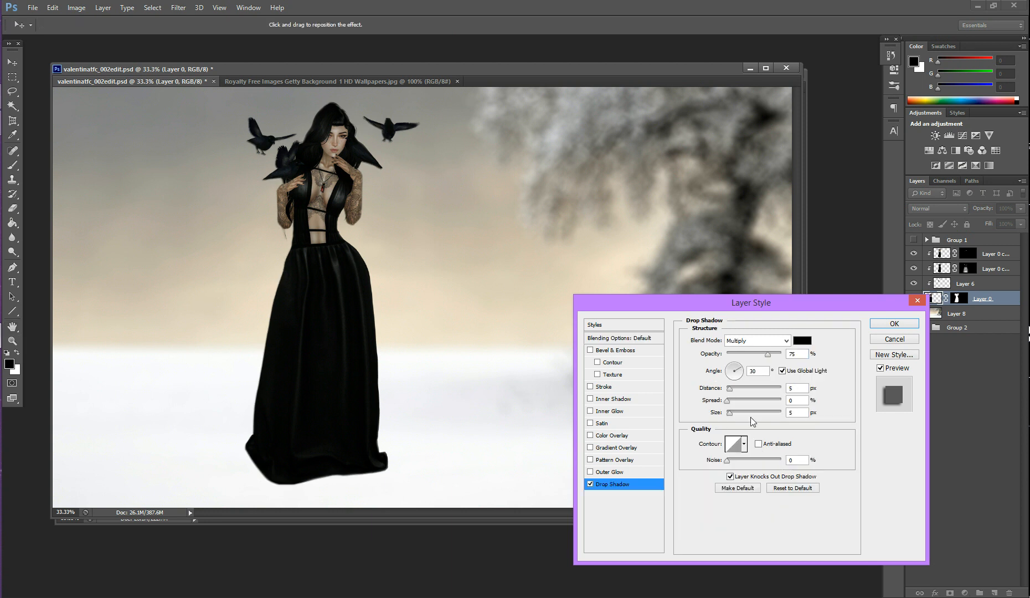
pyautogui.click(739, 413)
pyautogui.click(903, 328)
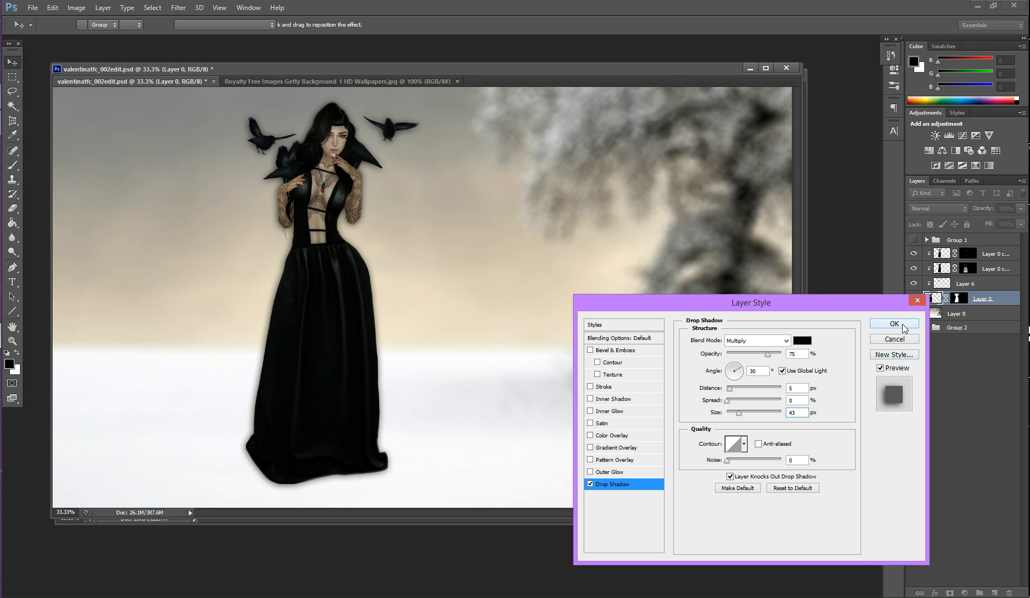
pyautogui.rightClick(971, 321)
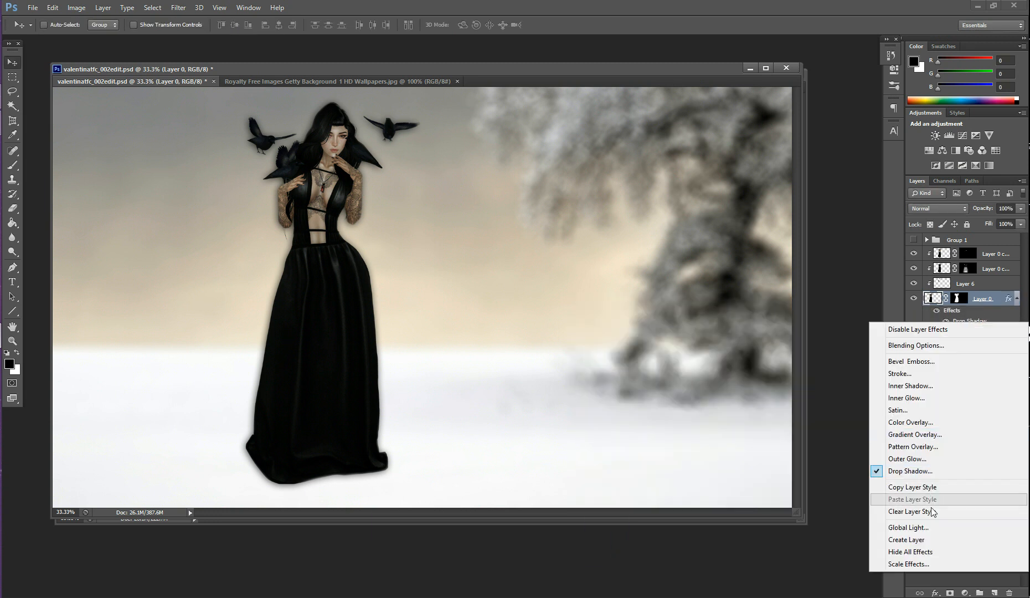
pyautogui.click(919, 540)
# - Flatten and skew the drop shadow layer into a cast shadow across the snow from the dress hem, and lower its opacity to 30%
pyautogui.click(977, 314)
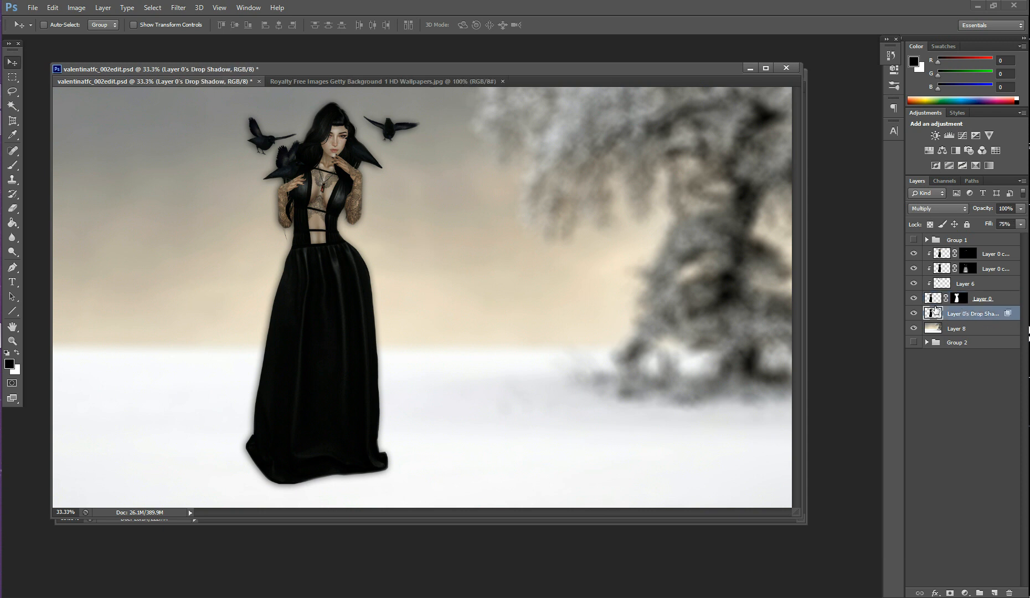
pyautogui.hotkey('ctrl', 't')
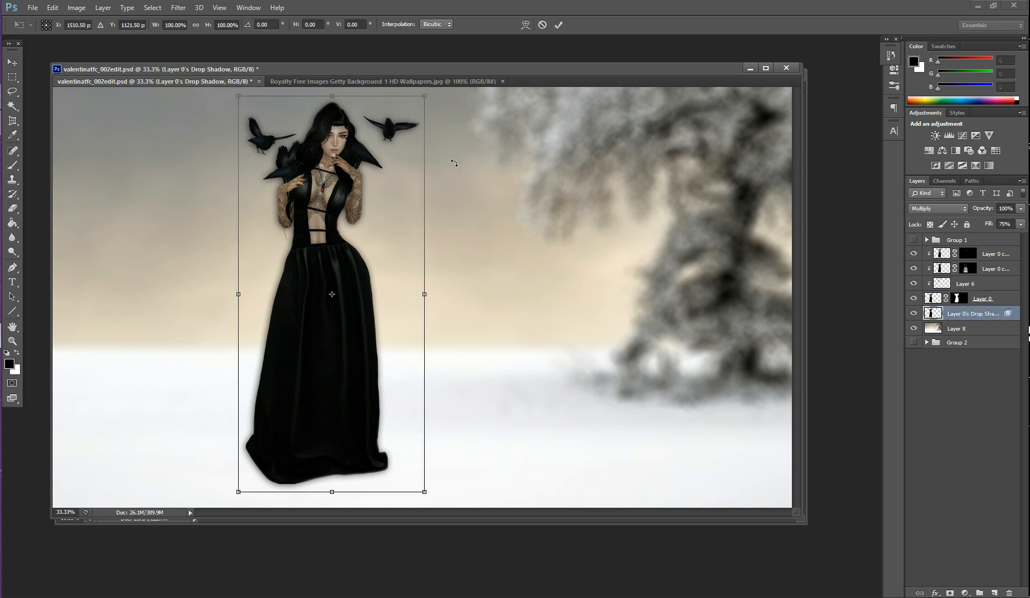
pyautogui.moveTo(332, 96); pyautogui.dragTo(517, 405)
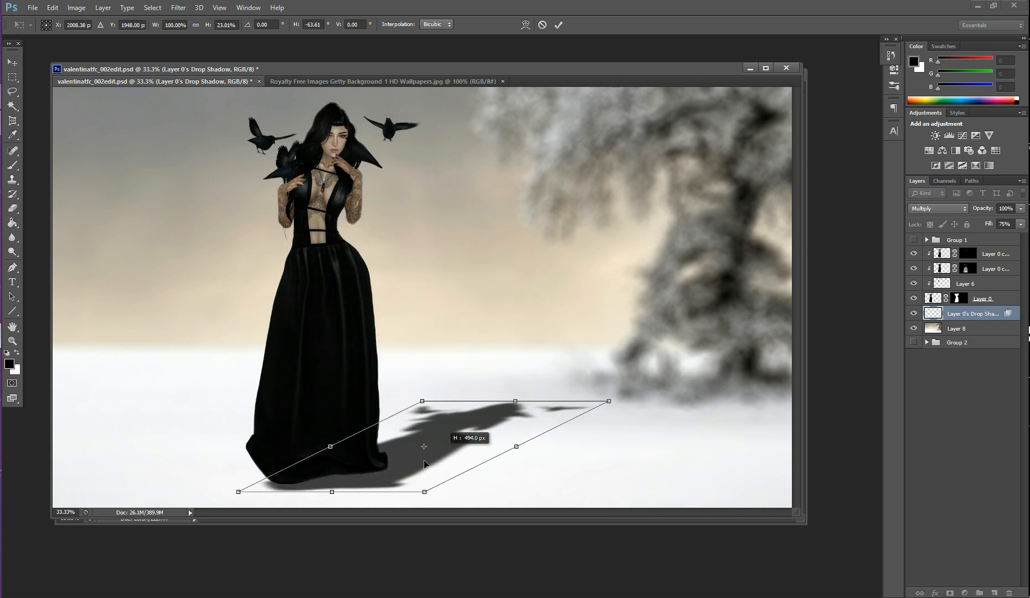
pyautogui.moveTo(412, 451); pyautogui.dragTo(432, 438)
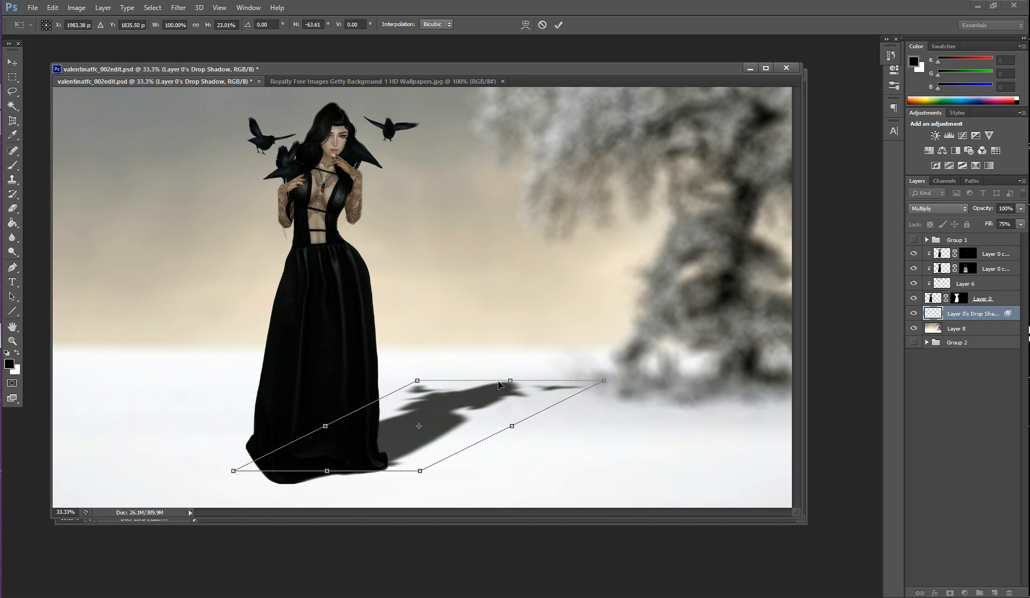
pyautogui.moveTo(511, 381); pyautogui.dragTo(456, 405)
pyautogui.click(558, 25)
pyautogui.click(1021, 208)
pyautogui.moveTo(991, 222); pyautogui.dragTo(982, 222)
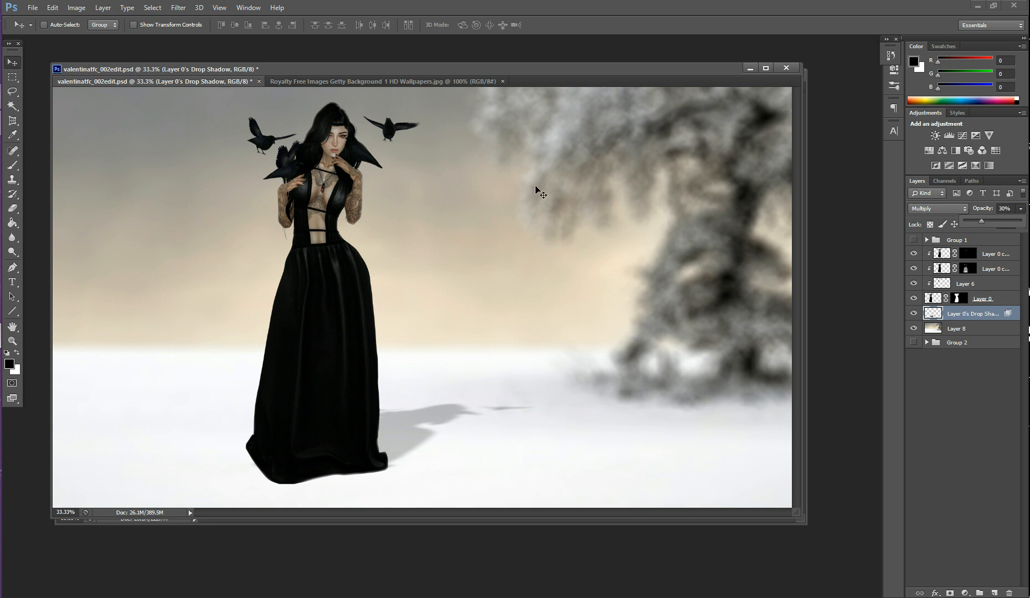
# - Switch to horrorforgebnshair_001edit.psd and copy the entire tornado stock photo onto its Layer 7, beneath the woman
pyautogui.moveTo(2, 332)
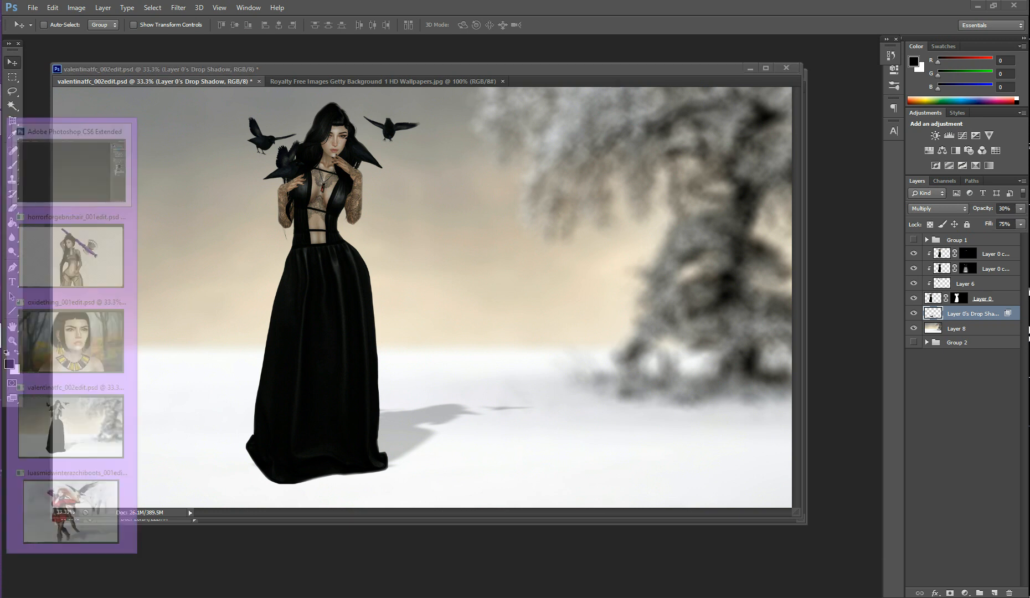
pyautogui.click(112, 253)
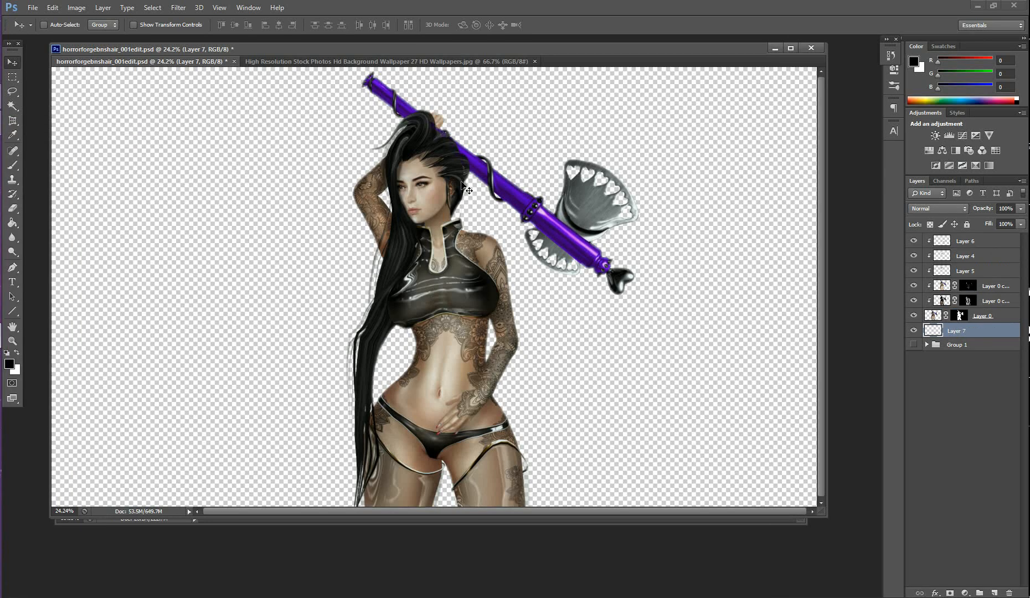
pyautogui.click(289, 61)
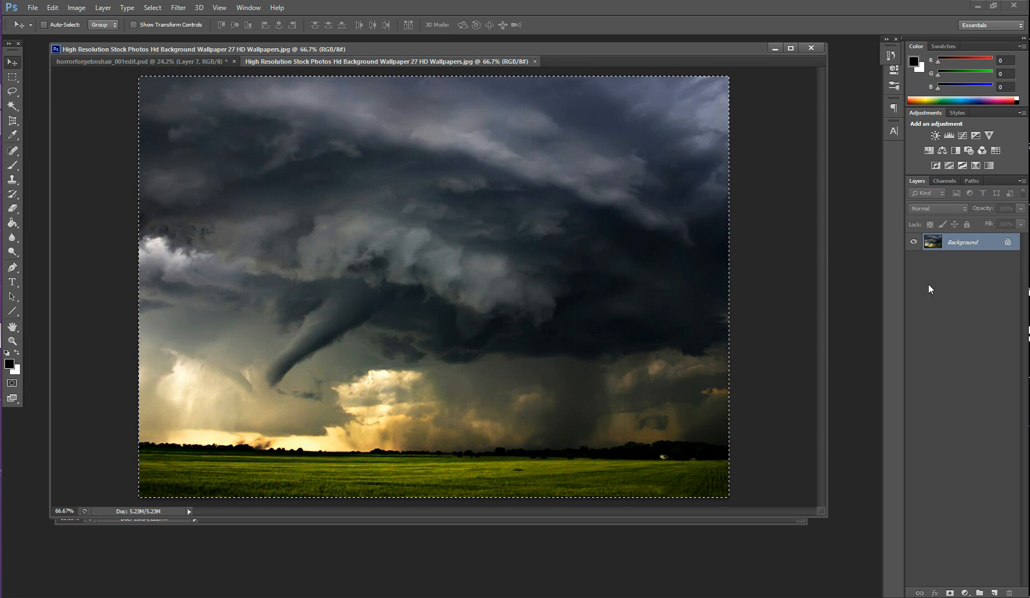
pyautogui.click(142, 61)
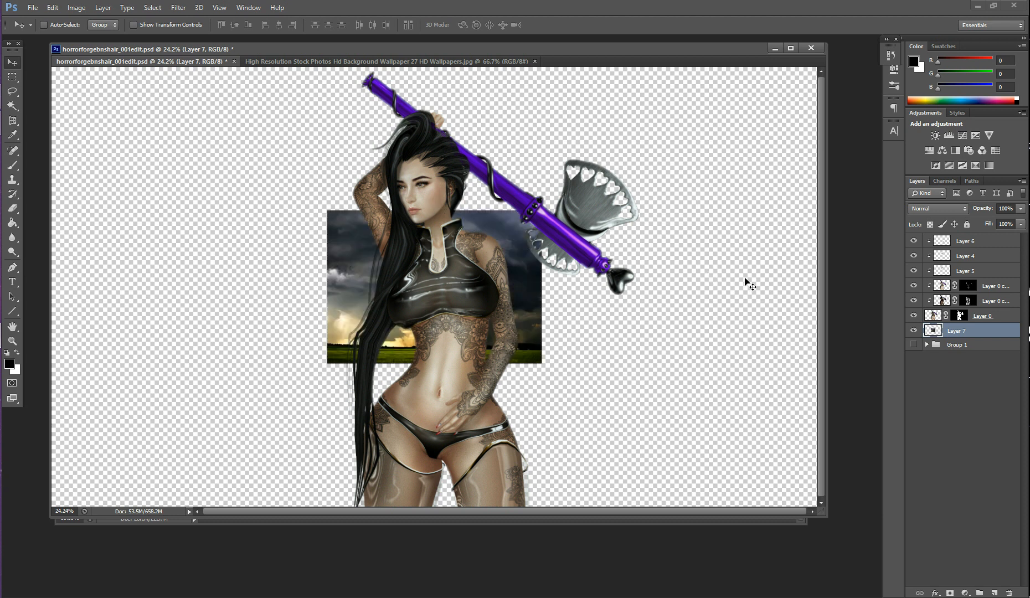
# - Scale the tornado photo to about 455% width and 426% height to cover the canvas, and move it up so the green field shows
pyautogui.hotkey('ctrl', 't')
pyautogui.moveTo(542, 364); pyautogui.dragTo(999, 565)
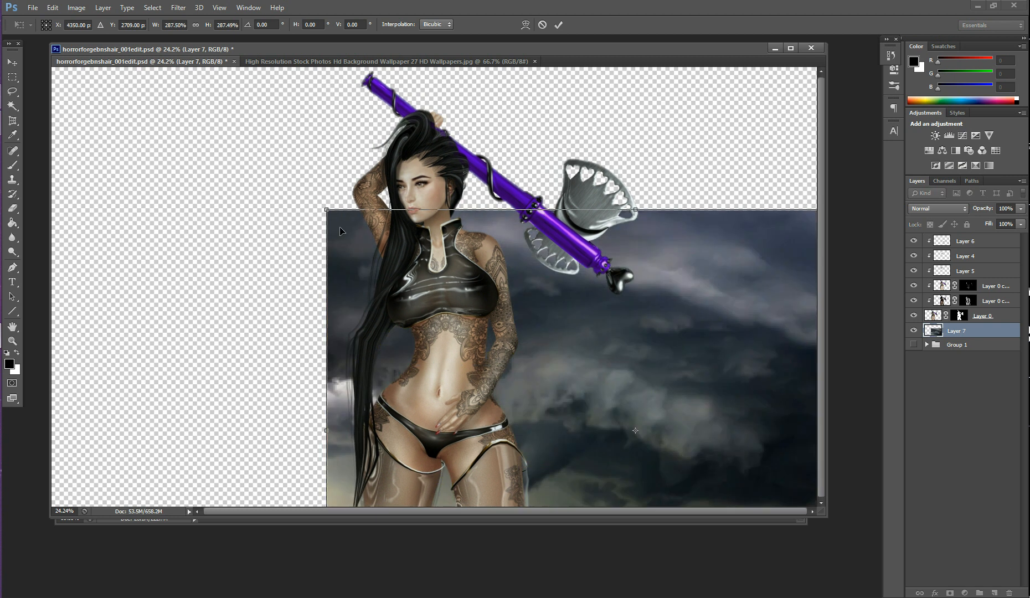
pyautogui.moveTo(327, 211); pyautogui.dragTo(121, 32)
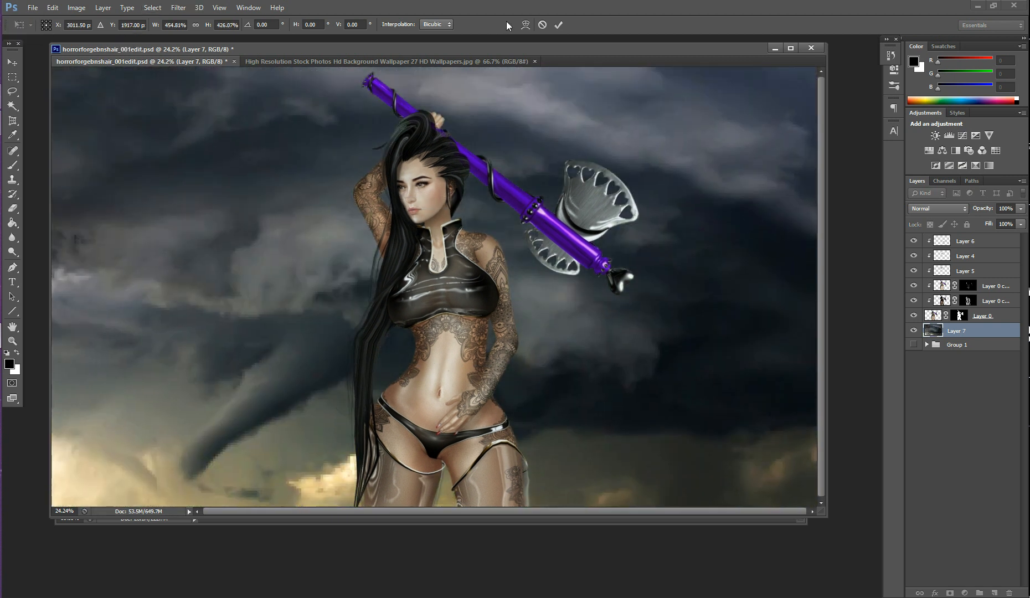
pyautogui.click(217, 8)
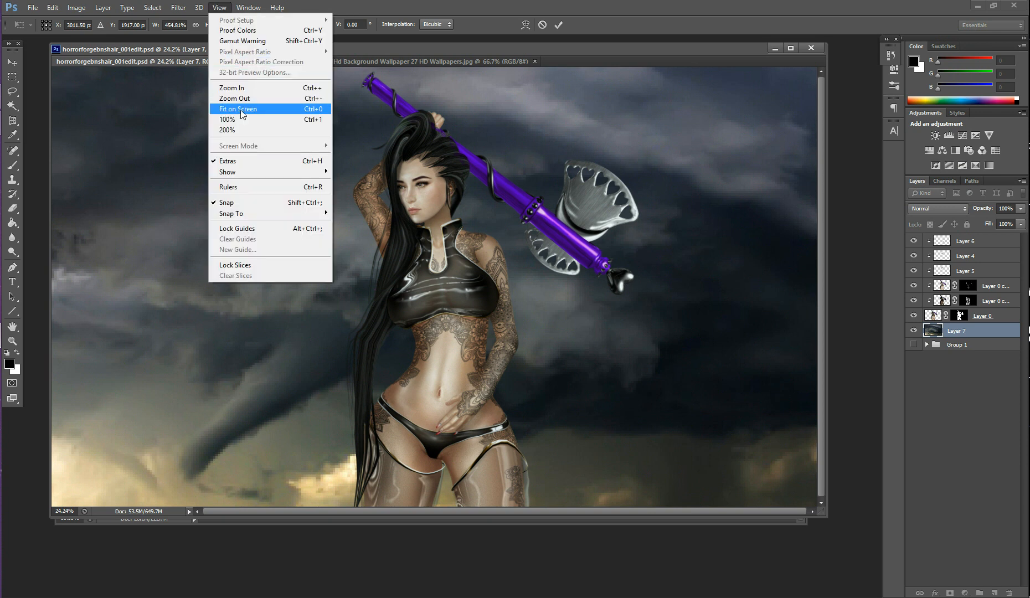
pyautogui.click(240, 111)
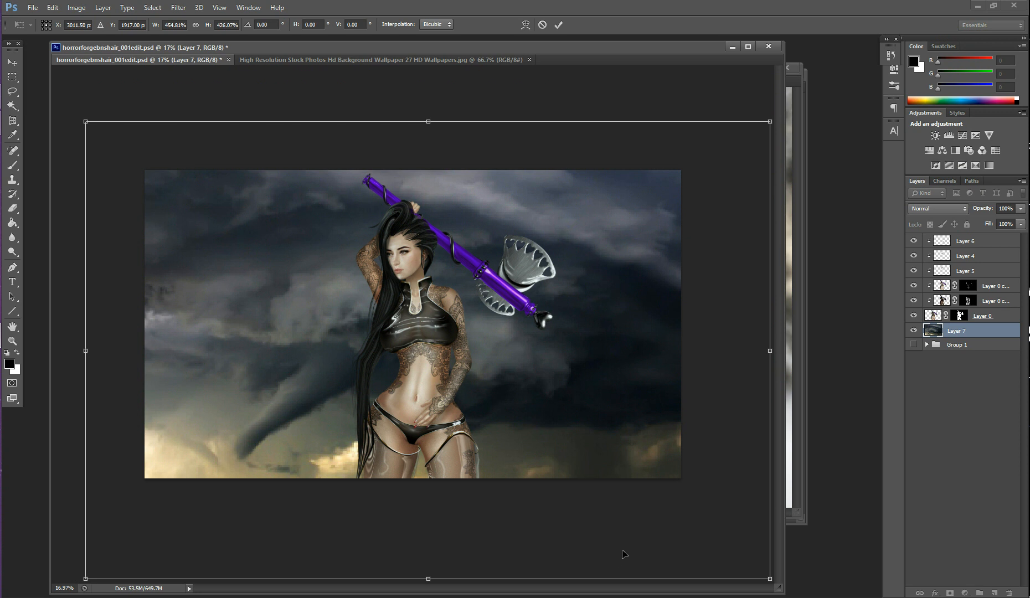
pyautogui.moveTo(623, 535); pyautogui.dragTo(599, 493)
pyautogui.click(558, 25)
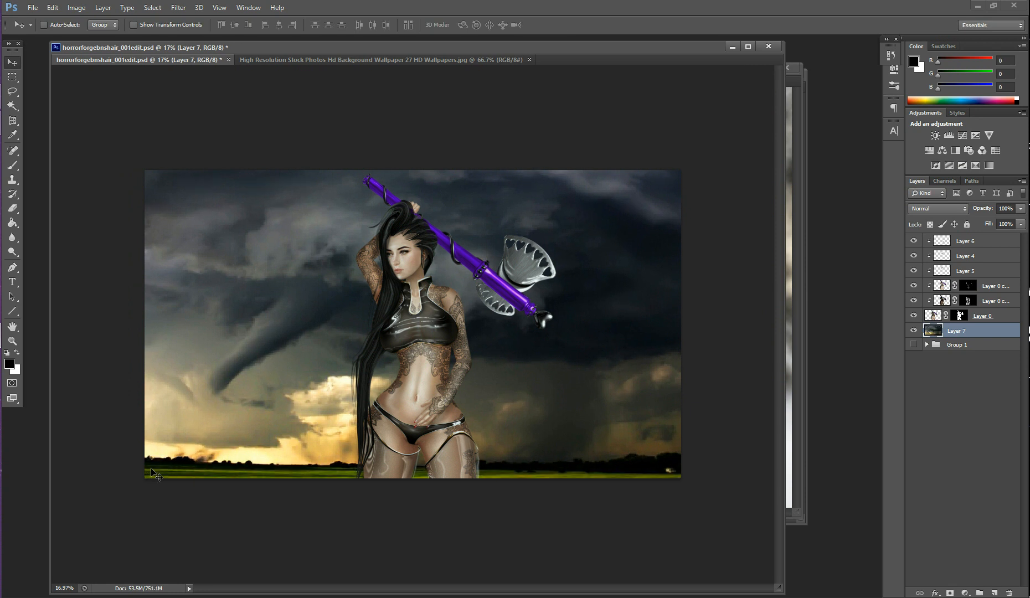
# - Check the blurred snow composite for comparison, and reapply the last-used Lens Blur to the tornado background on Layer 7
pyautogui.click(797, 276)
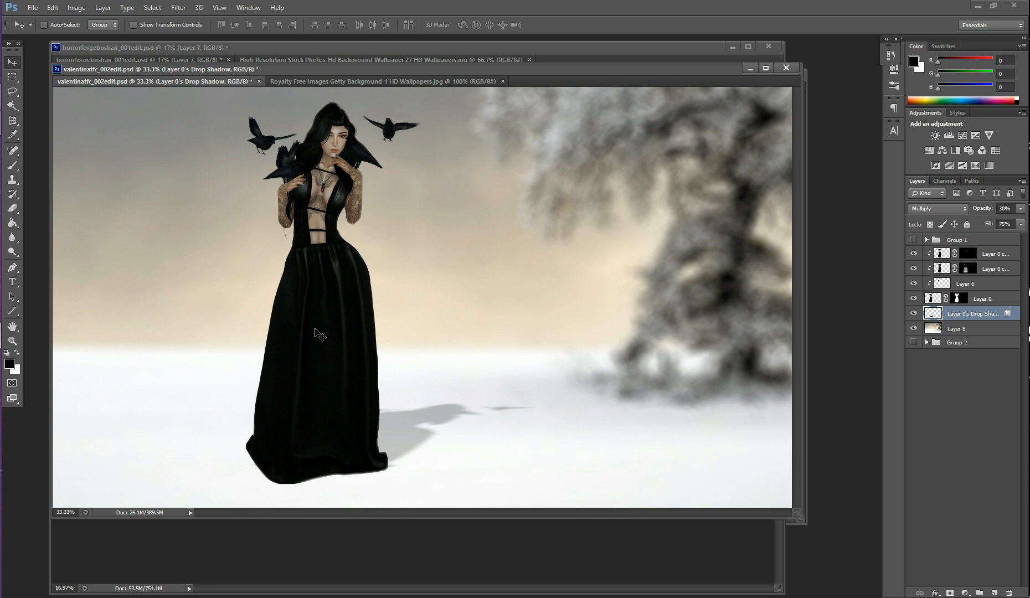
pyautogui.click(454, 564)
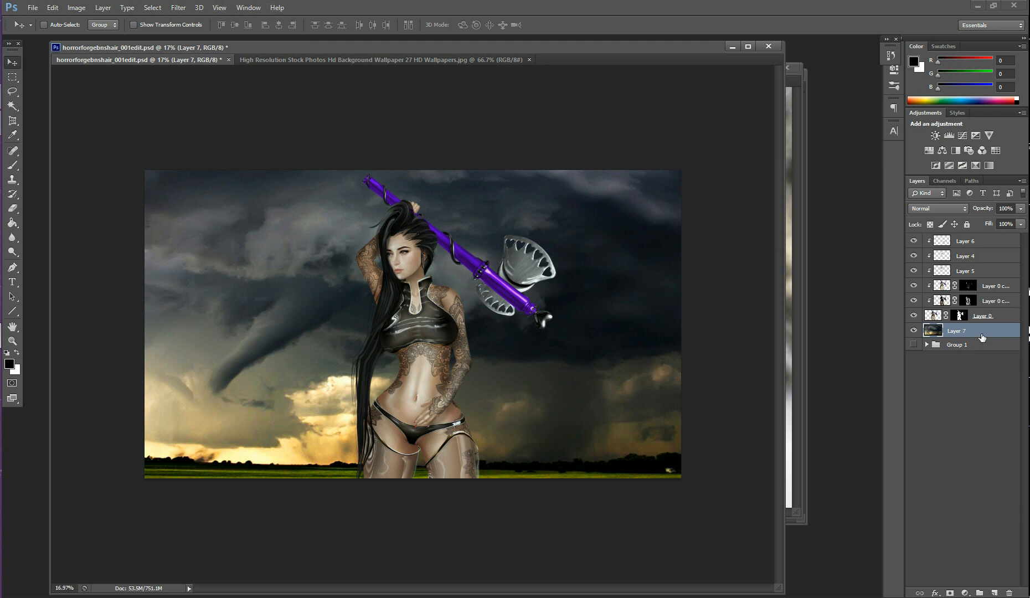
pyautogui.click(174, 6)
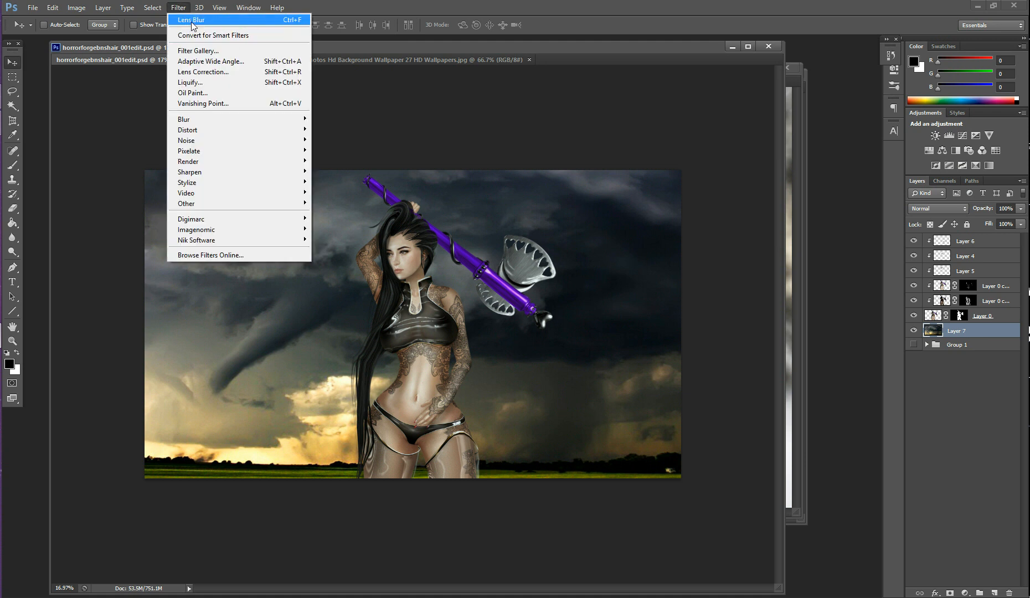
pyautogui.click(191, 20)
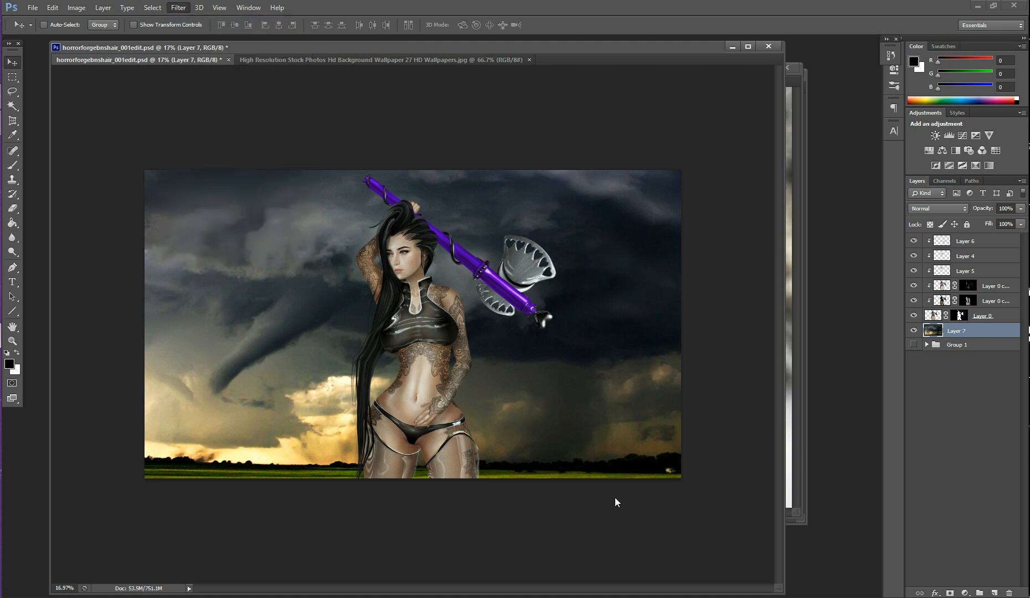